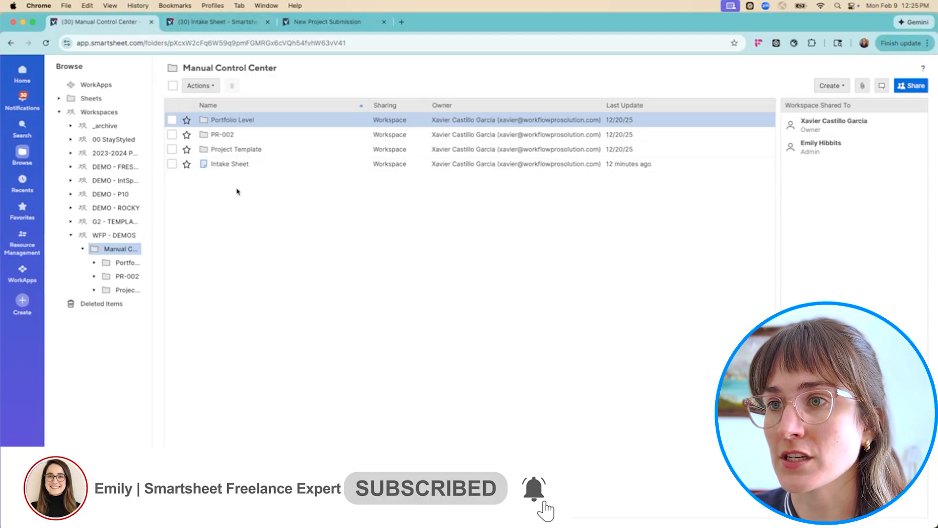
Review the New Project Submission form from the project name field down to the file upload
left_click(222, 22)
left_click(303, 26)
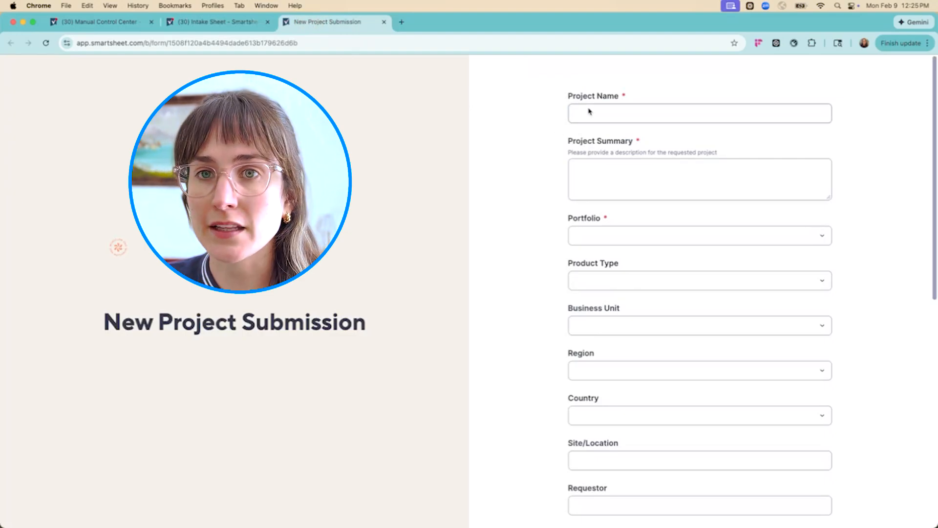
scroll(686, 203, "down", 10)
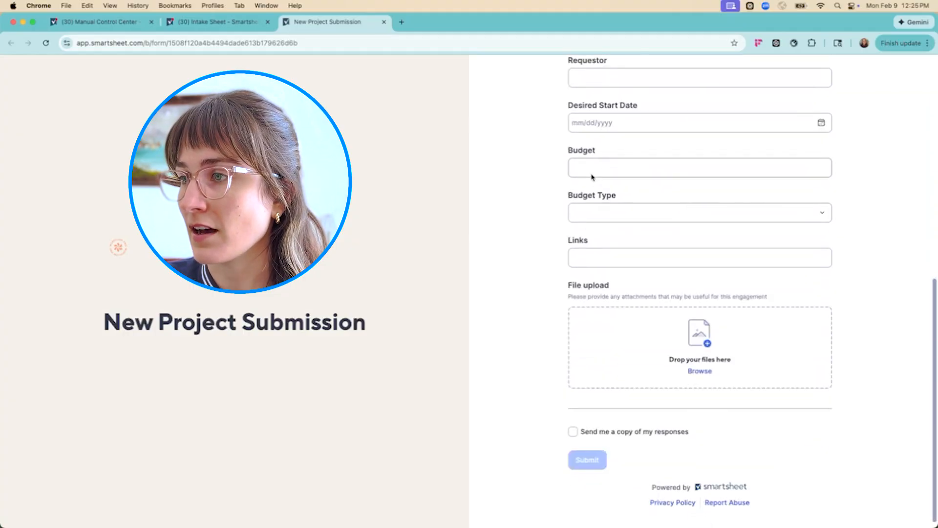
scroll(593, 176, "up", 10)
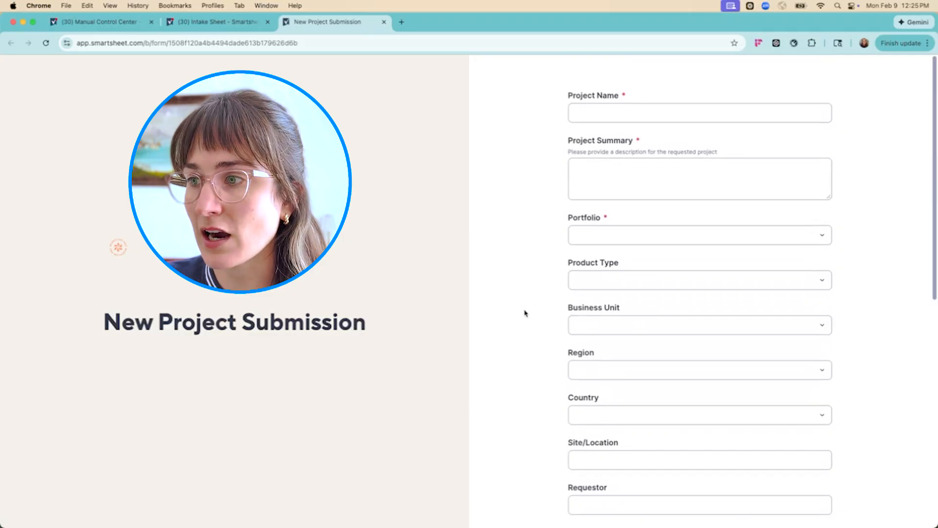
scroll(524, 313, "down", 2)
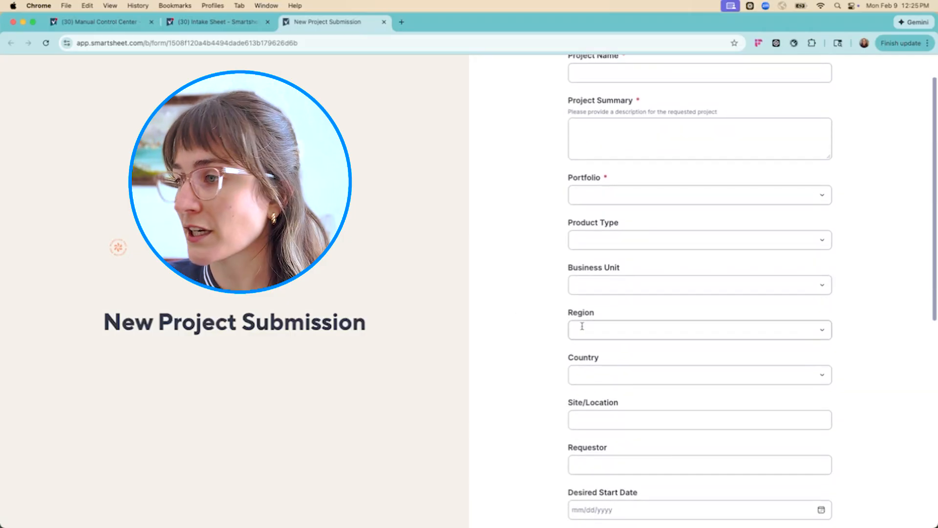
scroll(561, 327, "down", 2)
scroll(562, 327, "down", 1)
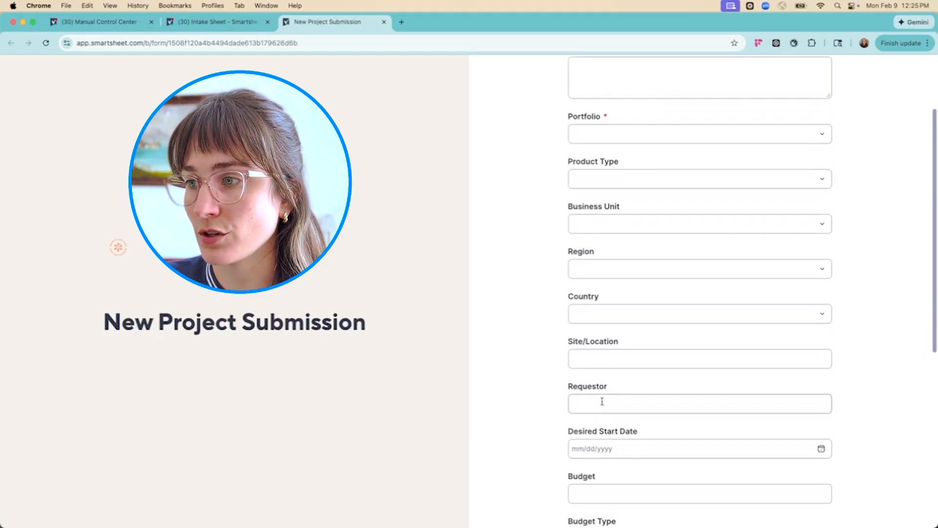
scroll(557, 393, "down", 2)
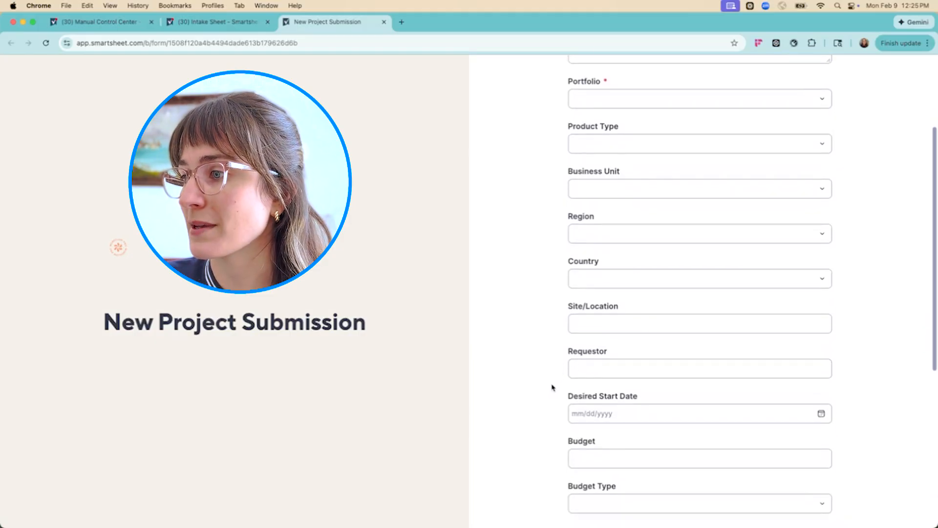
scroll(551, 382, "down", 10)
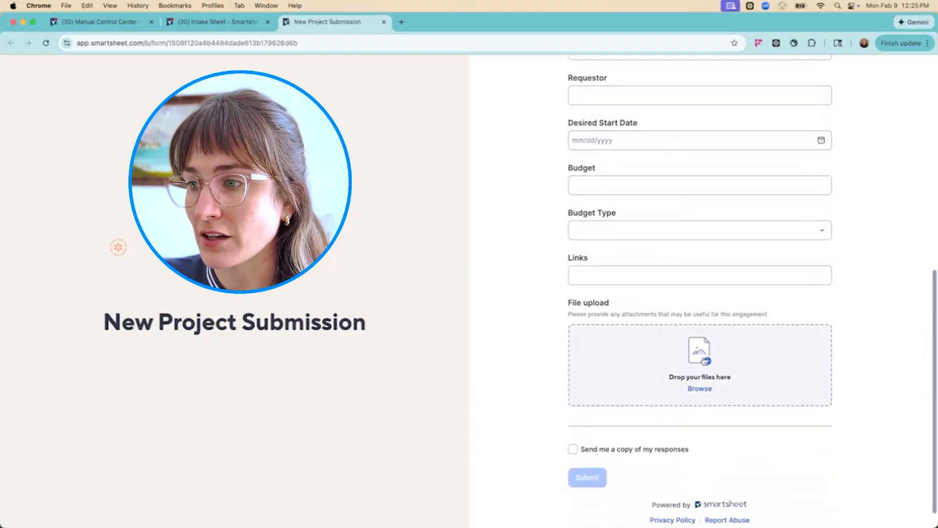
Inspect the auto-number settings of the Project ID column in the Intake Sheet and leave them unchanged
left_click(205, 28)
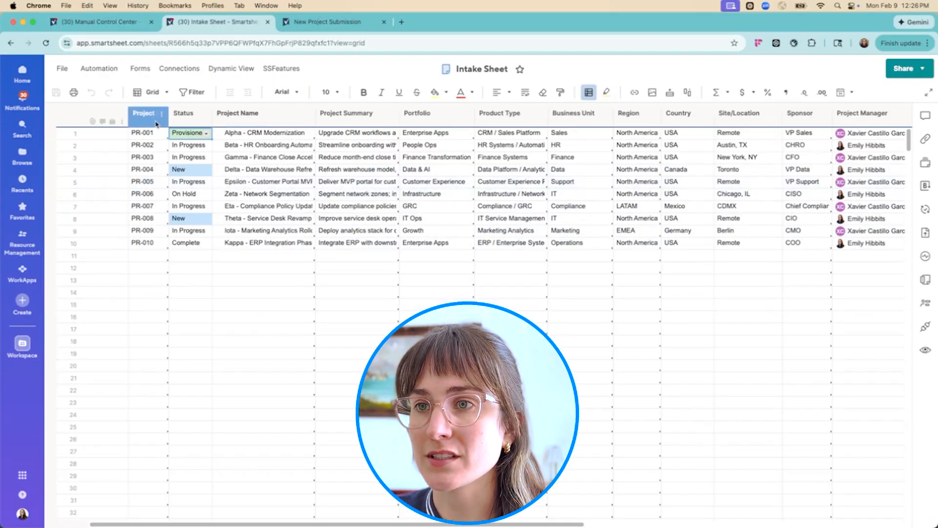
left_click(156, 123)
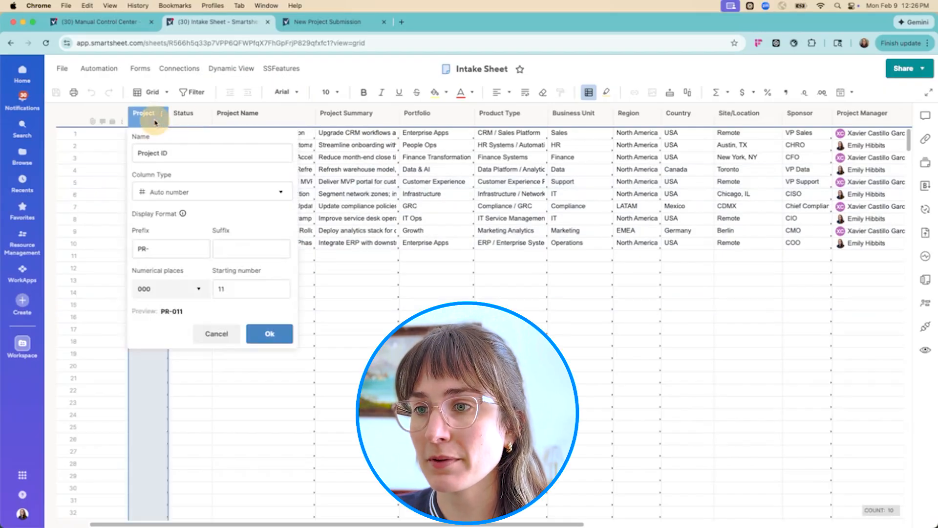
double_click(153, 115)
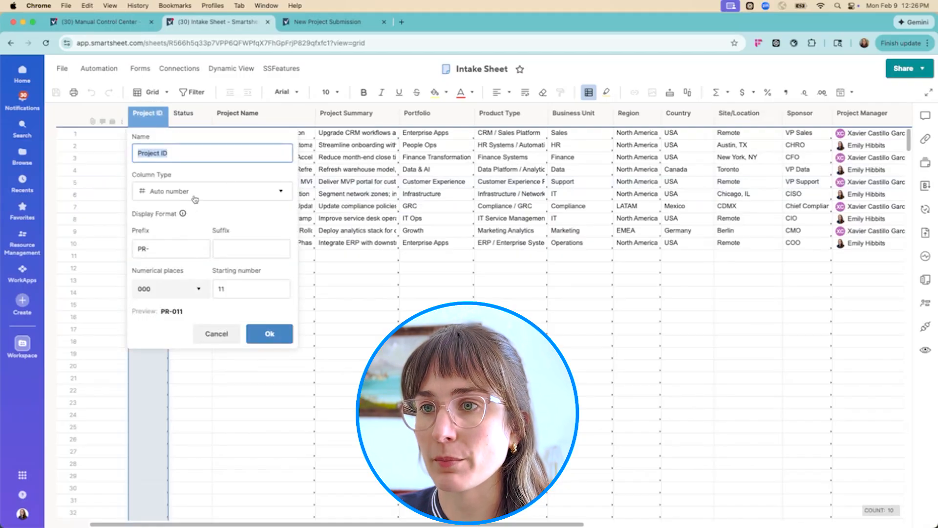
key("Return")
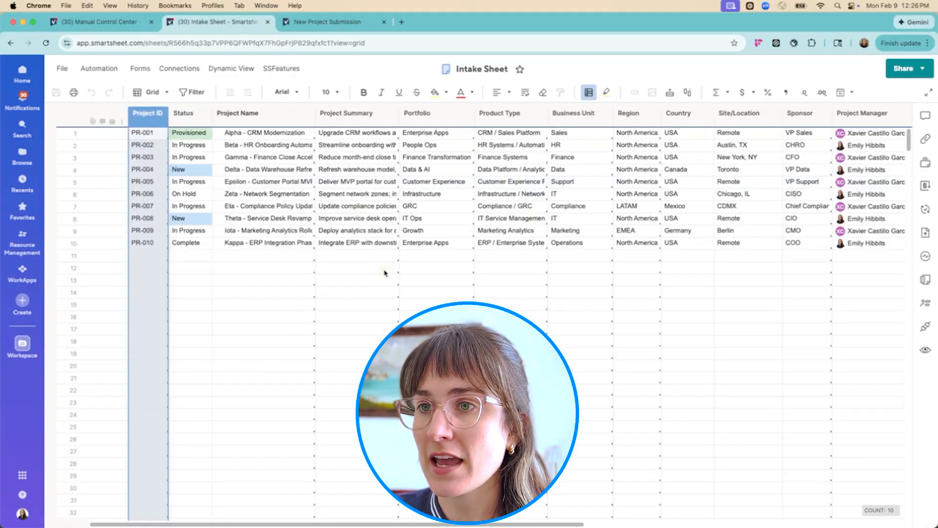
left_click(162, 247)
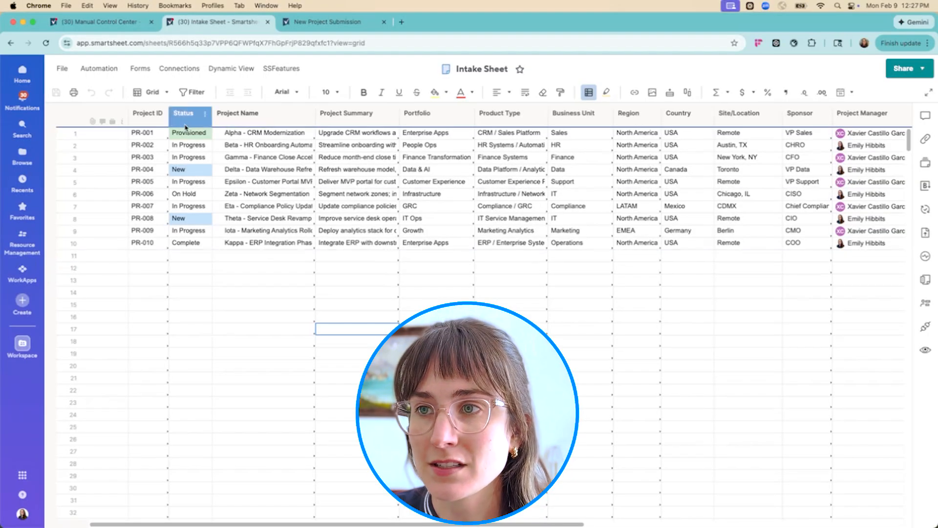
Try setting the status of project PR-010 to New, check the other status options, and undo the change
left_click(188, 115)
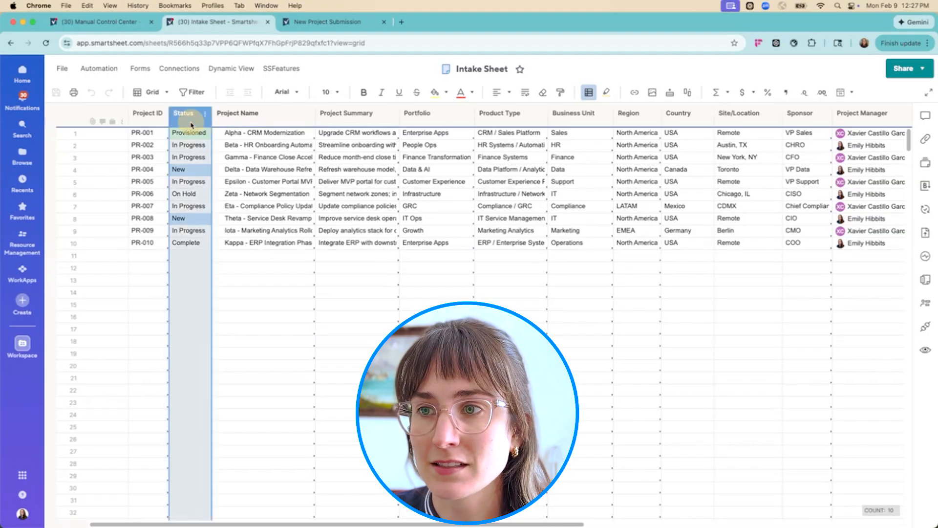
left_click(202, 244)
left_click(202, 244)
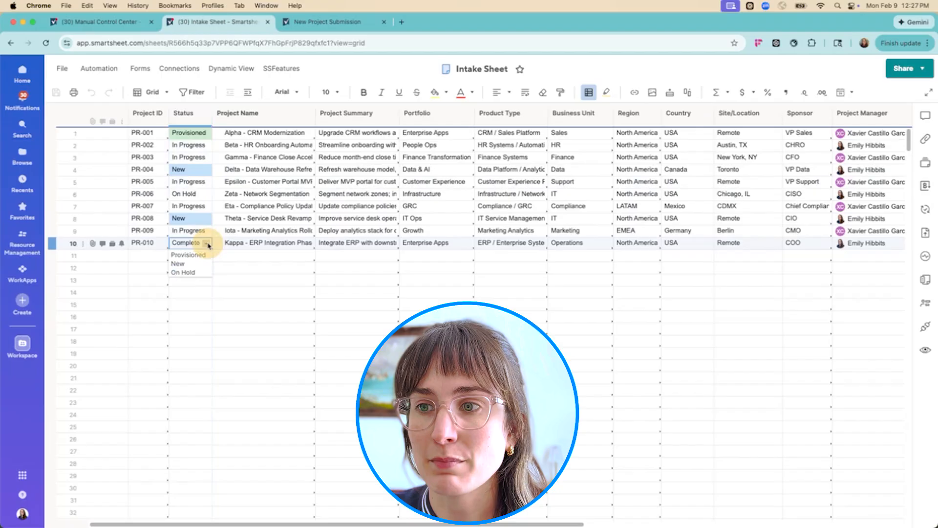
left_click(181, 263)
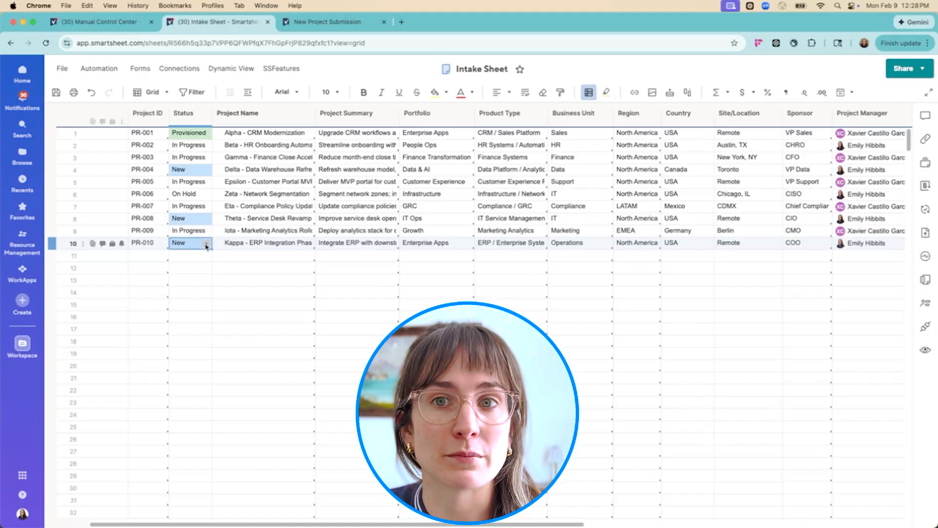
left_click(206, 244)
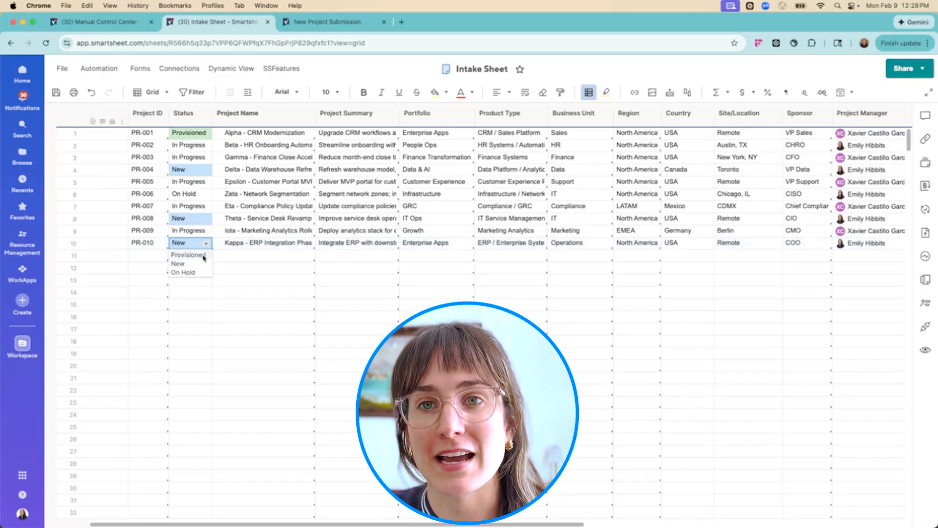
left_click(238, 251)
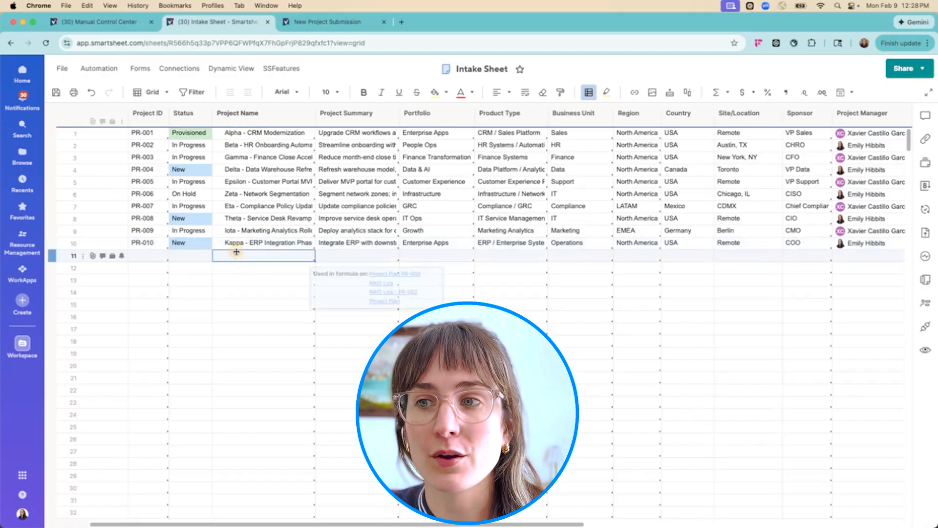
key("super+z")
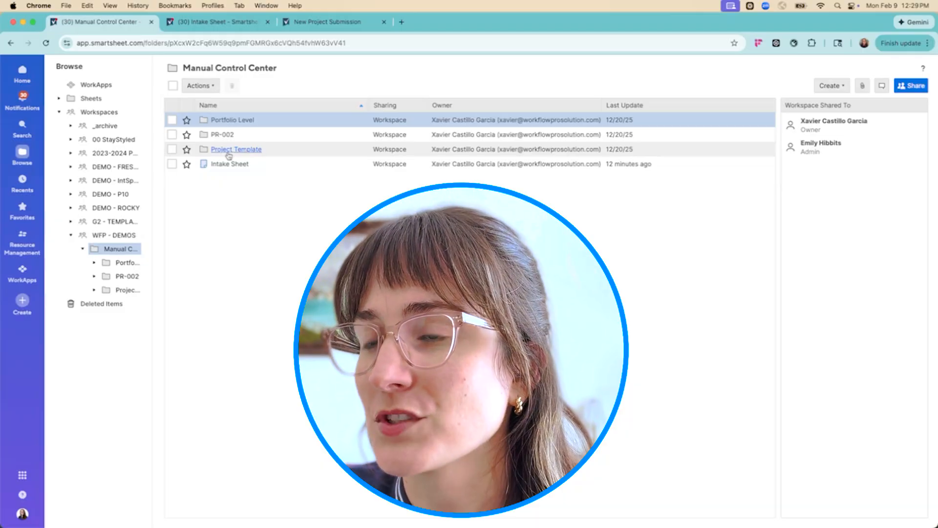
Open the Project Plan PR-002 sheet from the Project Template folder in Manual Control Center and switch it to Grid view
left_click(230, 155)
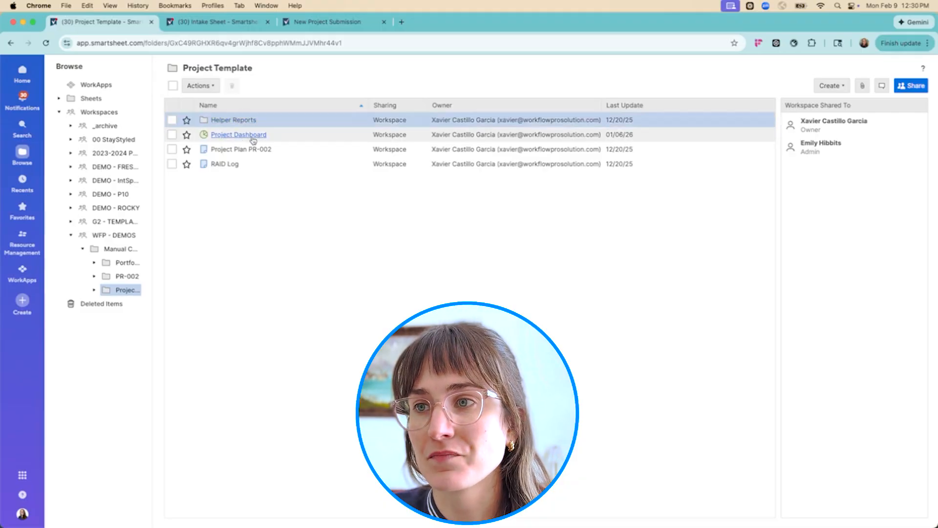
left_click(222, 152)
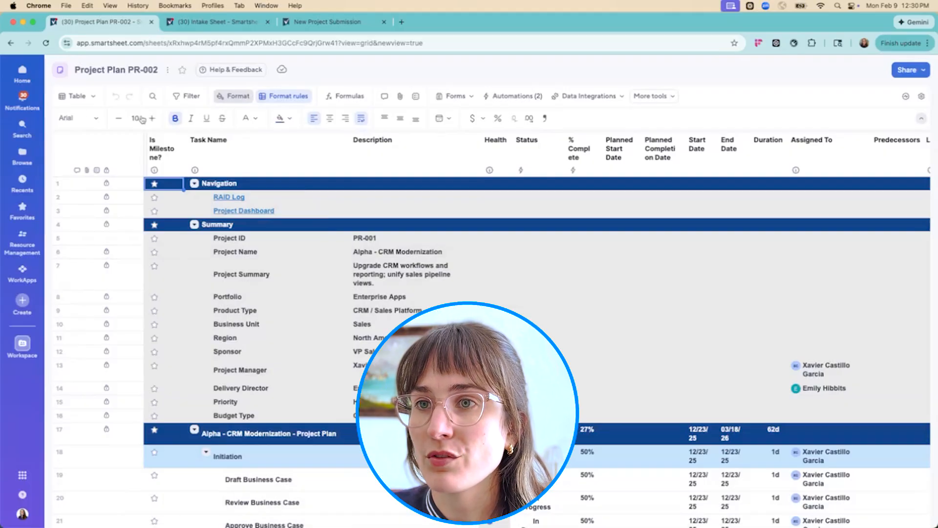
scroll(453, 259, "down", 3)
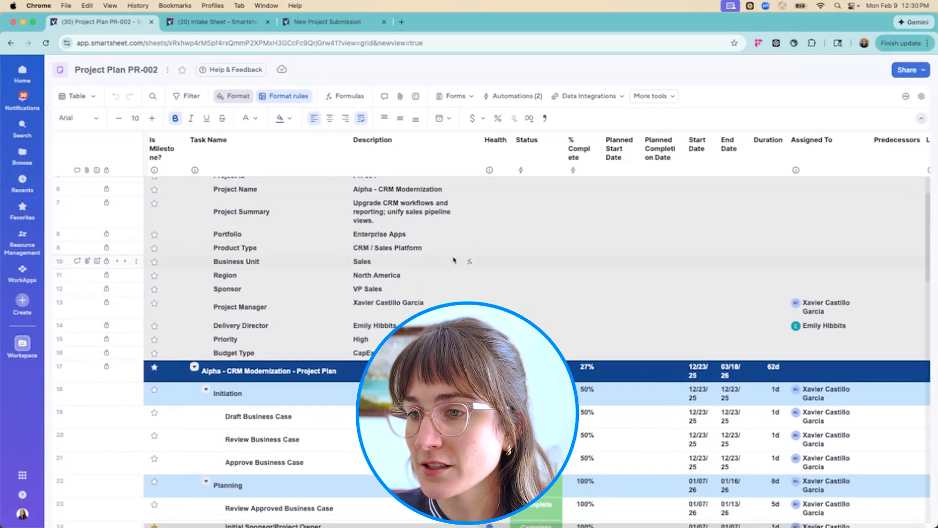
scroll(454, 260, "up", 3)
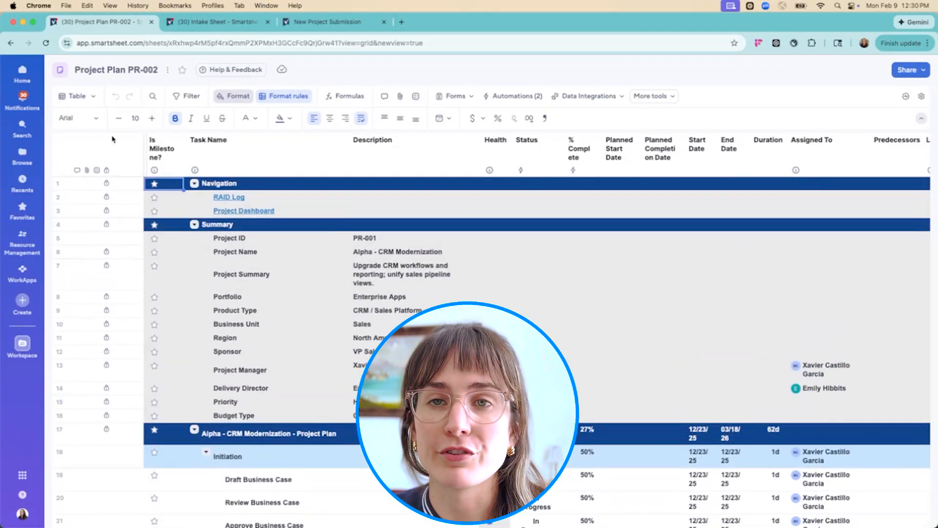
left_click(94, 97)
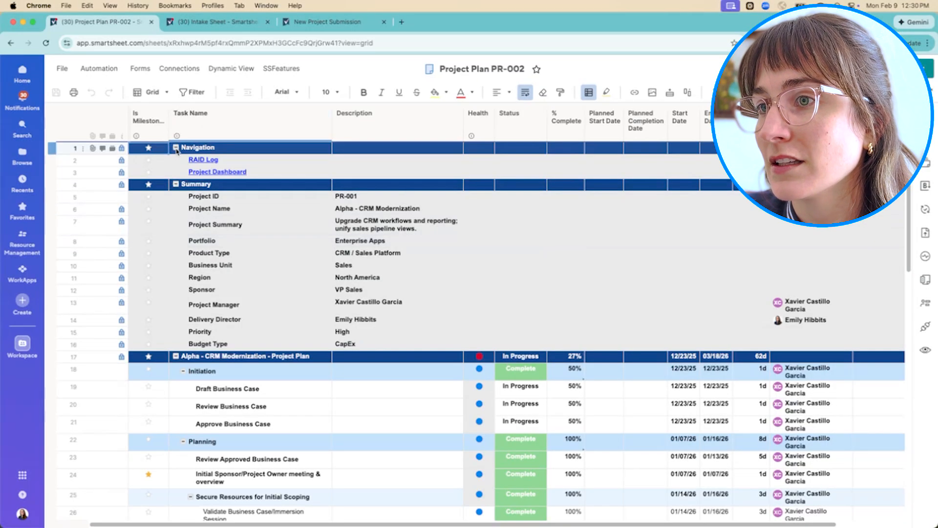
Collapse the Navigation and Summary sections of the project plan
left_click(176, 148)
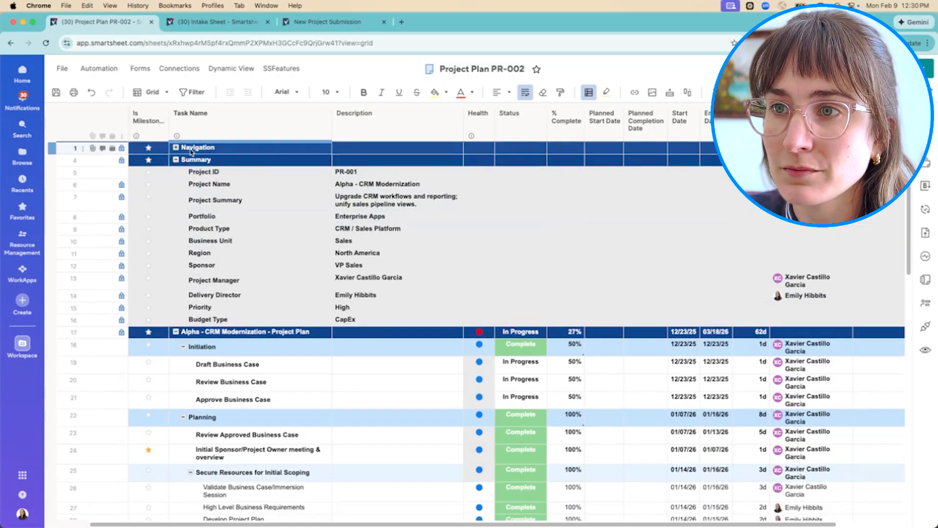
left_click(176, 148)
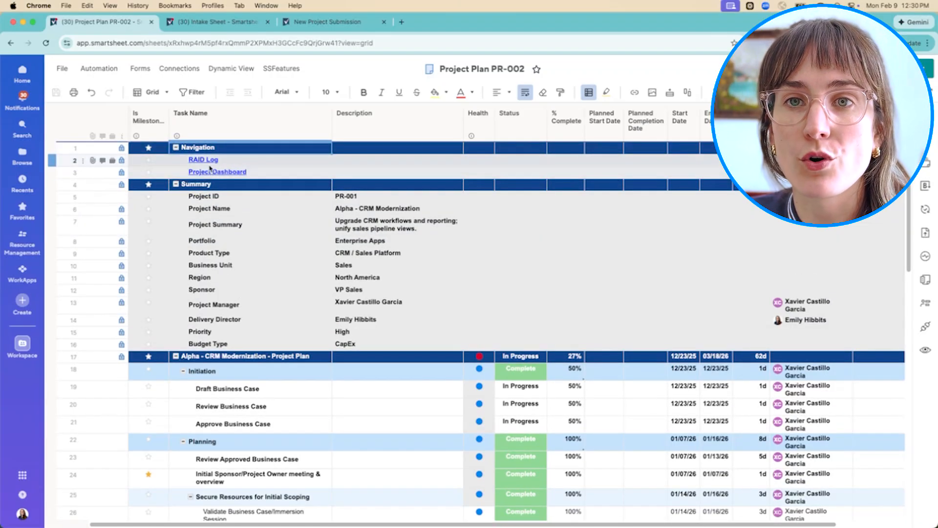
left_click(176, 148)
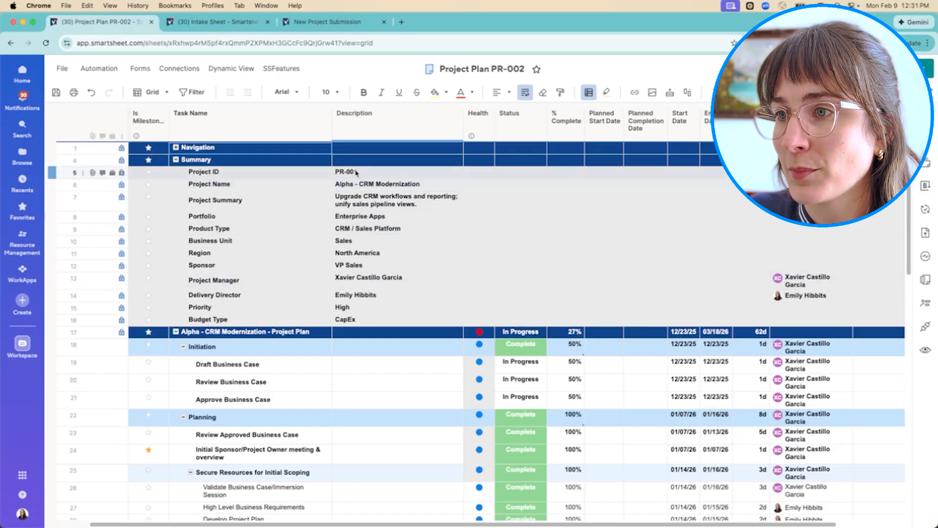
left_click(175, 160)
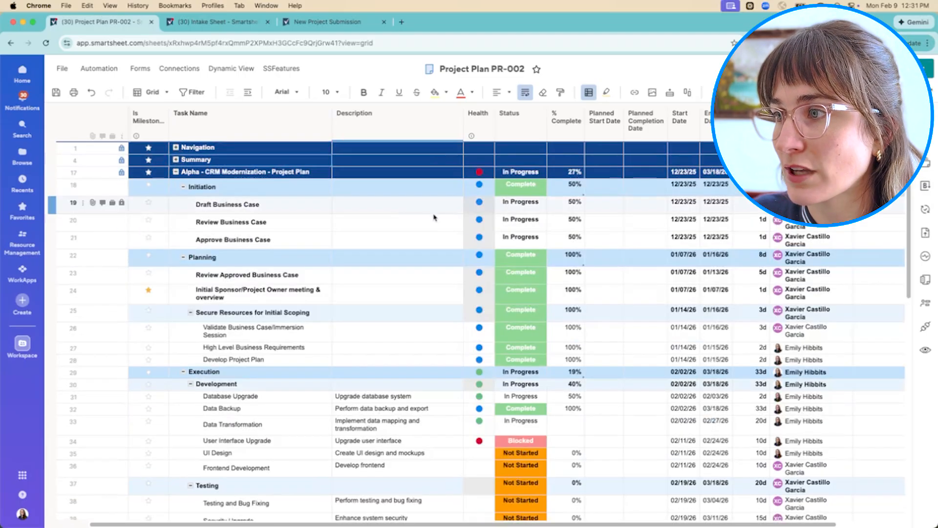
Collapse the Initiation, Planning, Execution, Monitoring and Control, and Closure phases under the Alpha - CRM Modernization plan
left_click(185, 188)
left_click(183, 204)
left_click(183, 218)
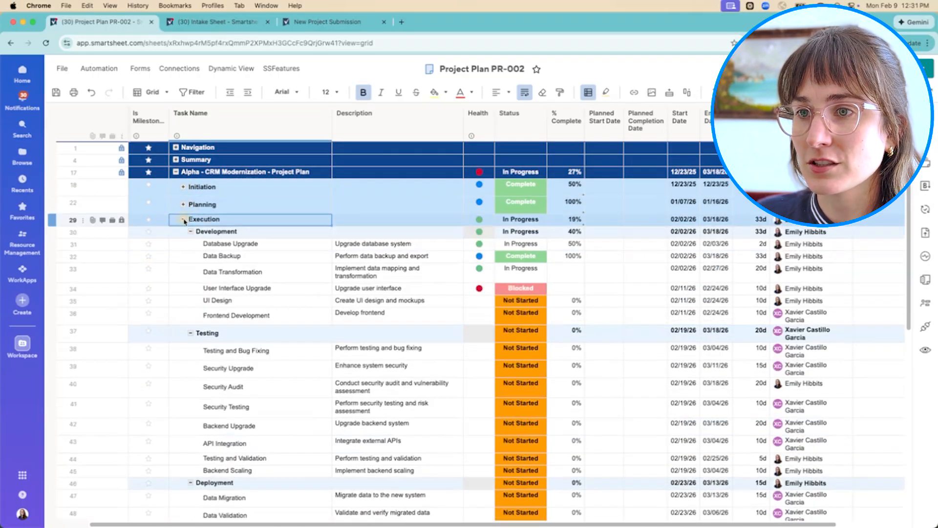
left_click(184, 234)
left_click(184, 246)
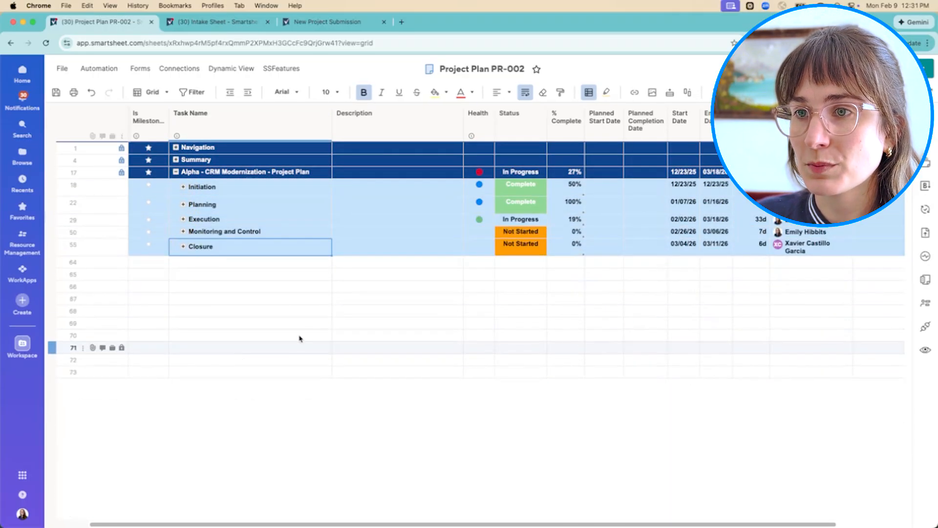
left_click(290, 311)
Expand the Initiation and Planning phases to show their tasks
left_click(183, 186)
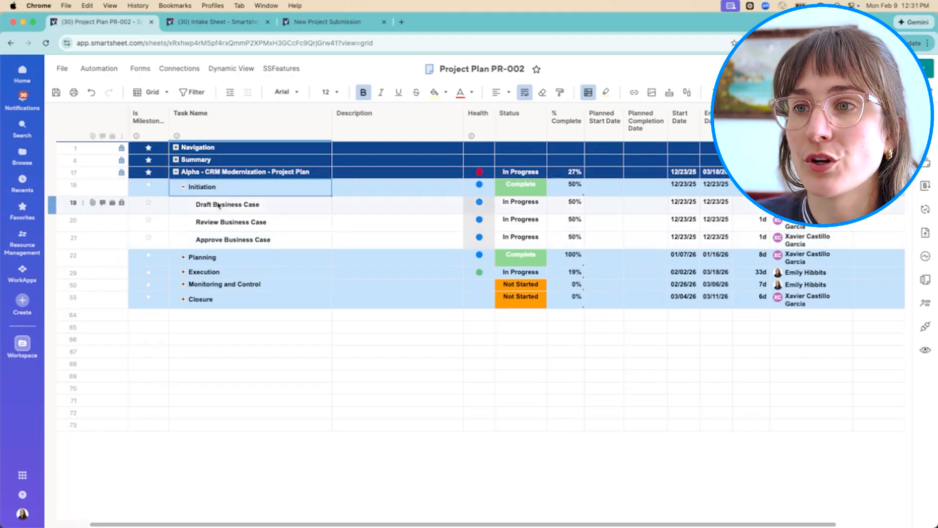
left_click(183, 260)
left_click(183, 261)
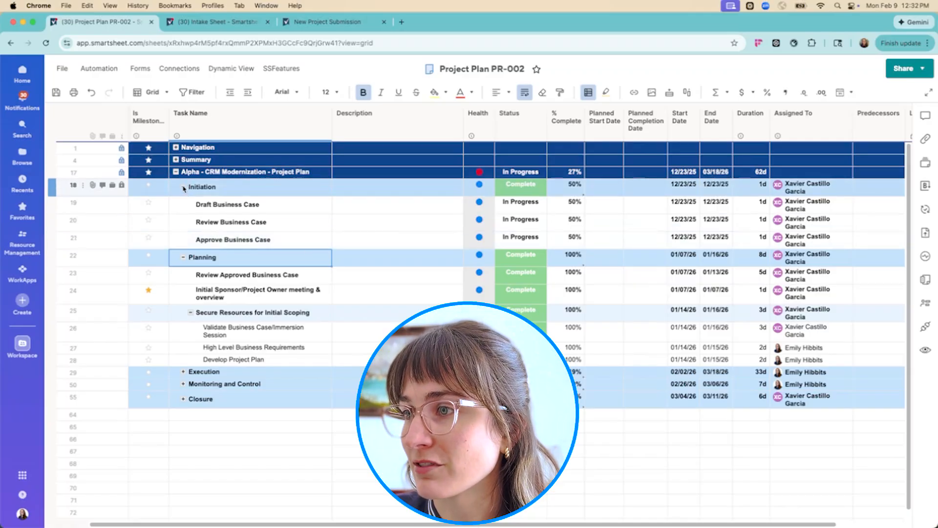
Examine the Task Name, Latest Comment and Predecessors columns of the project plan
left_click(249, 128)
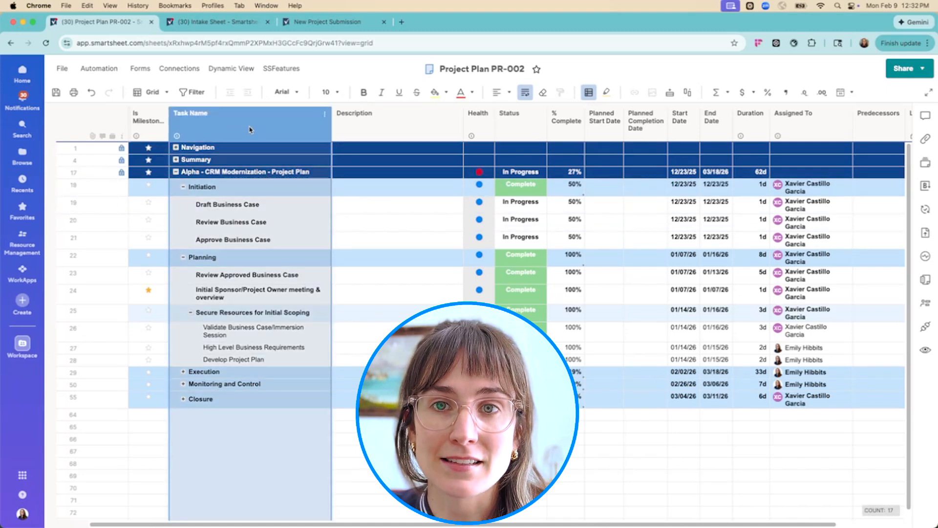
left_click(249, 222)
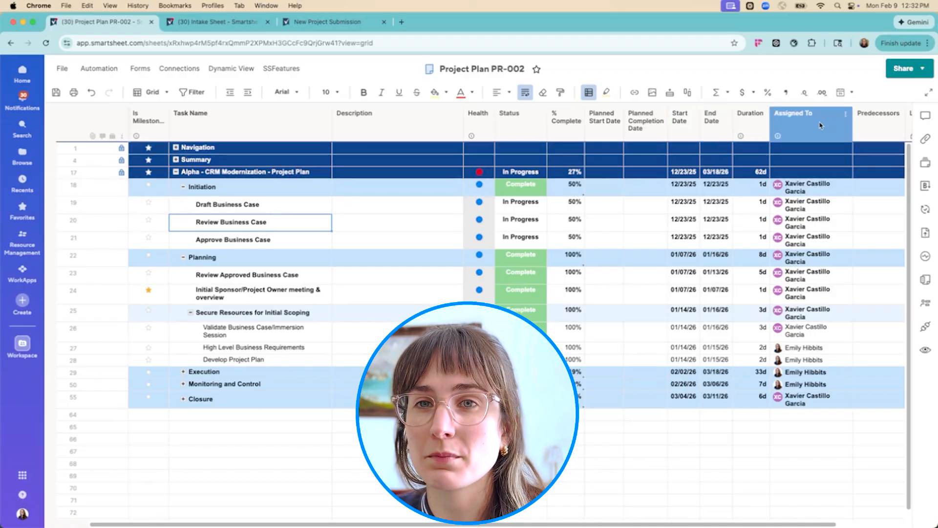
left_click_drag(712, 522, 779, 523)
left_click(873, 129)
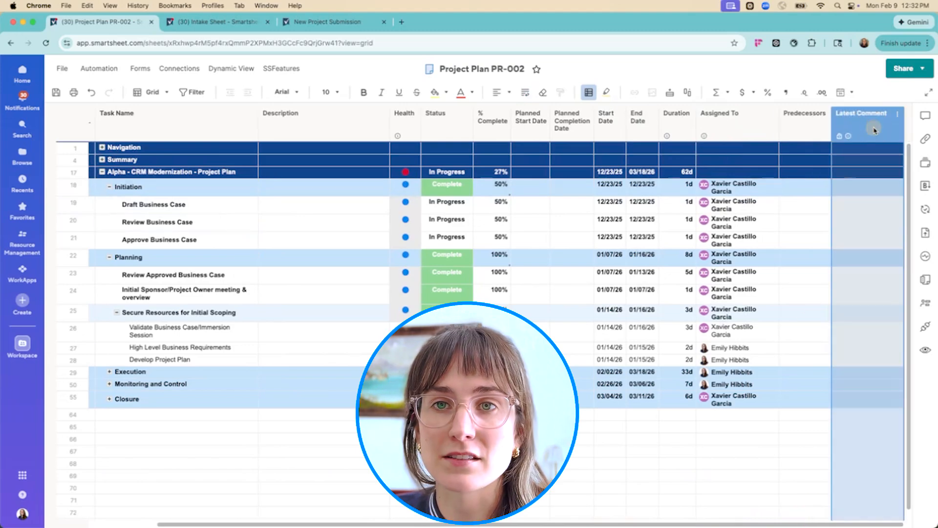
left_click(804, 126)
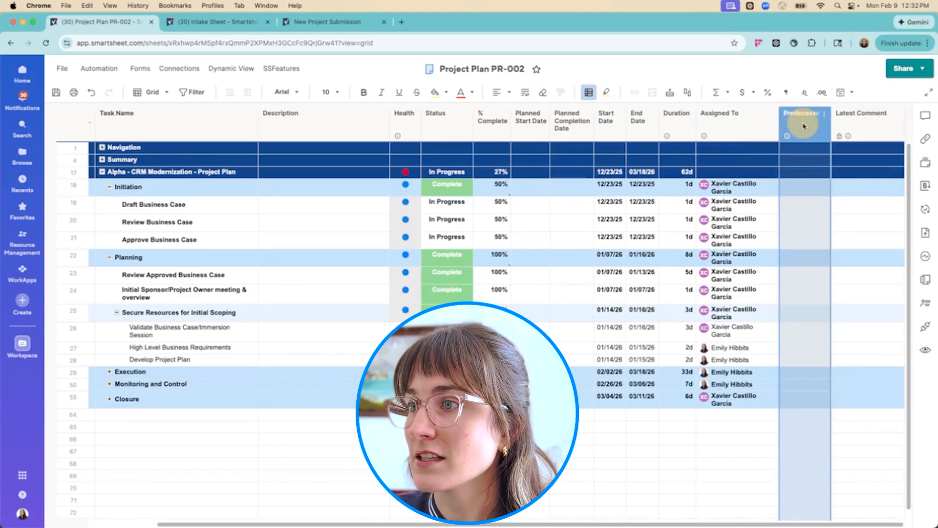
Check the project plan's Duration column and open the Project Dashboard from the Project Template folder
left_click(683, 122)
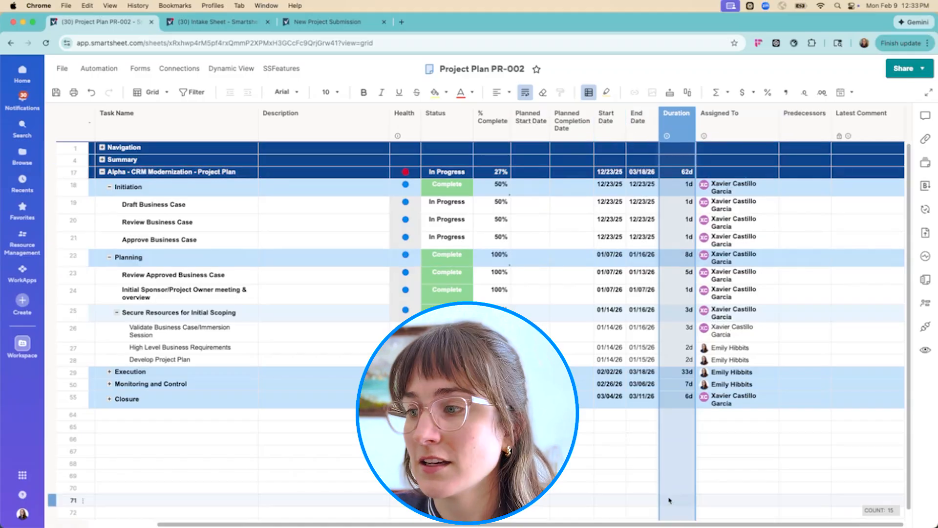
left_click_drag(678, 524, 607, 524)
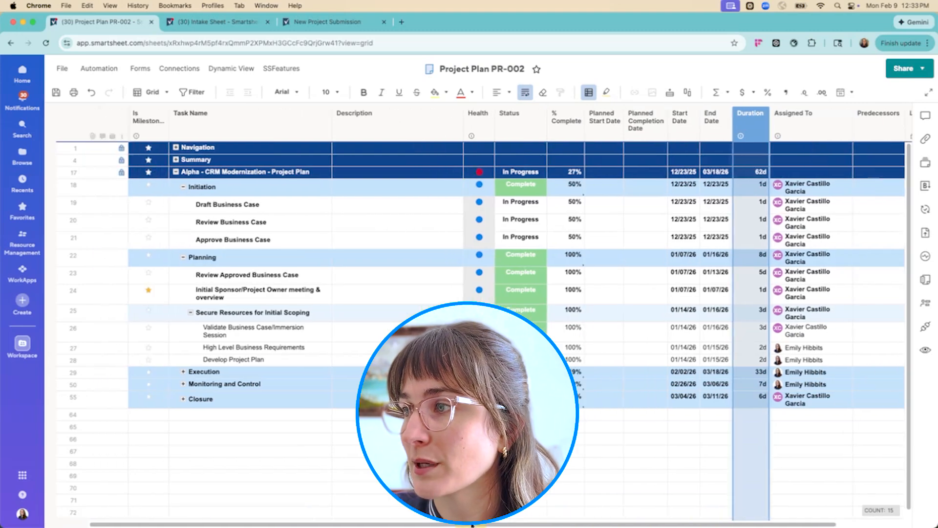
left_click(12, 44)
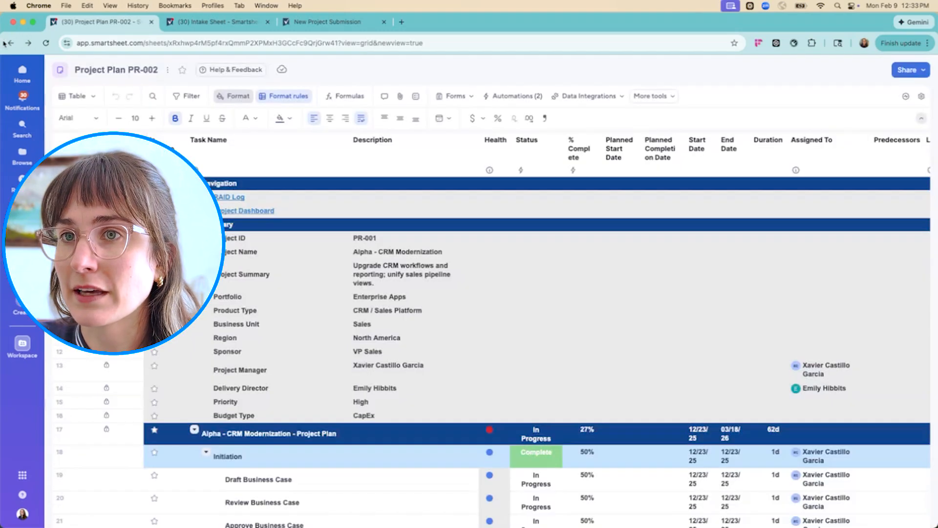
left_click(5, 43)
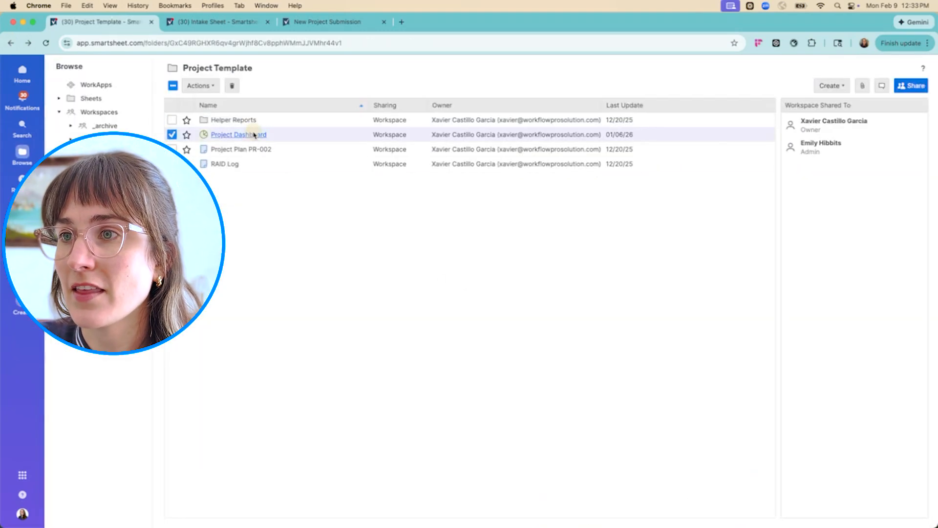
left_click(257, 134)
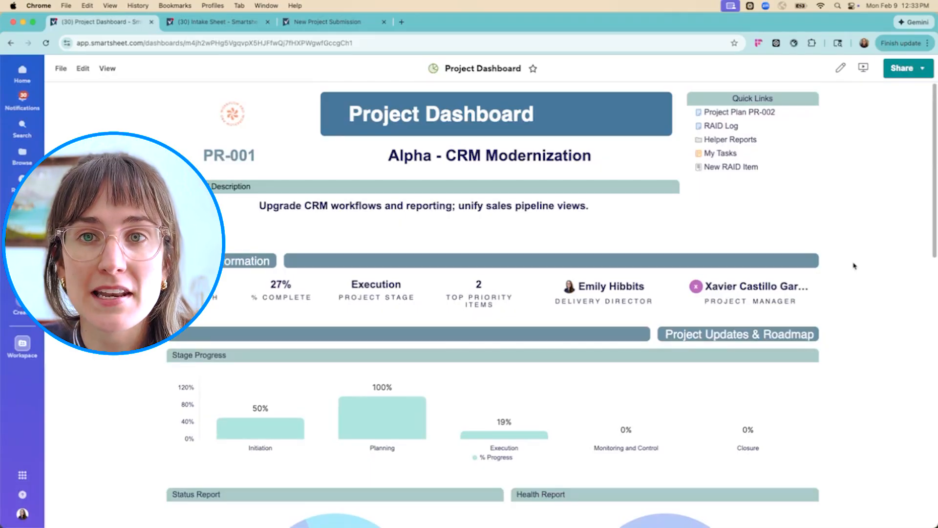
Examine the Project Dashboard from the project information and stage progress down to the Top Priority RAID Items
scroll(853, 265, "down", 2)
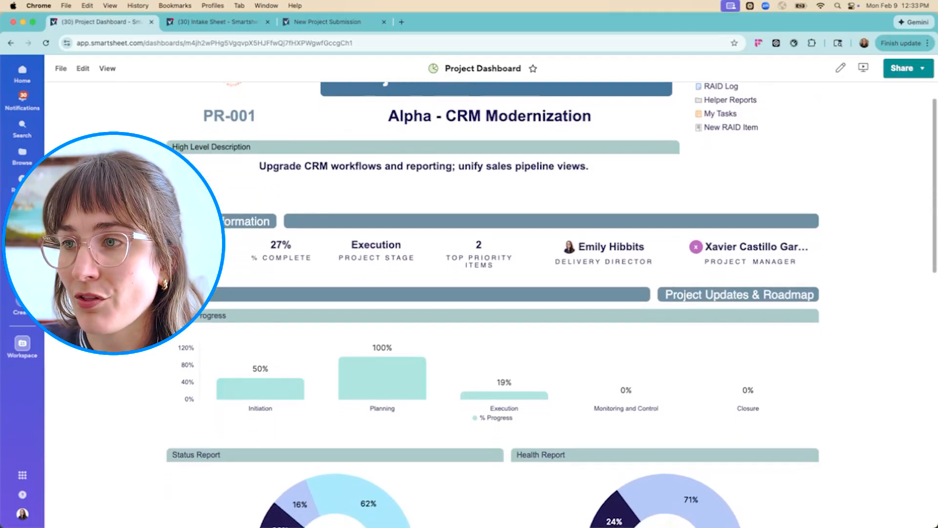
scroll(838, 93, "down", 5)
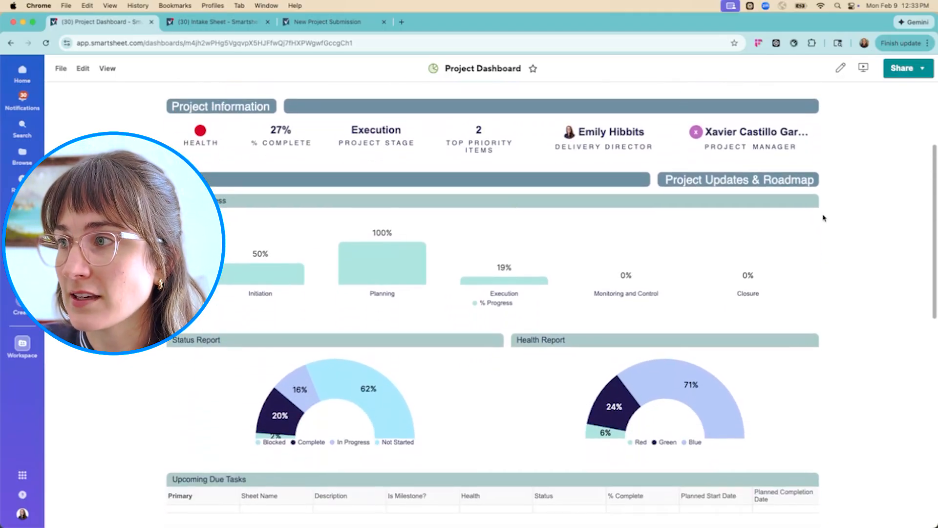
scroll(860, 321, "down", 5)
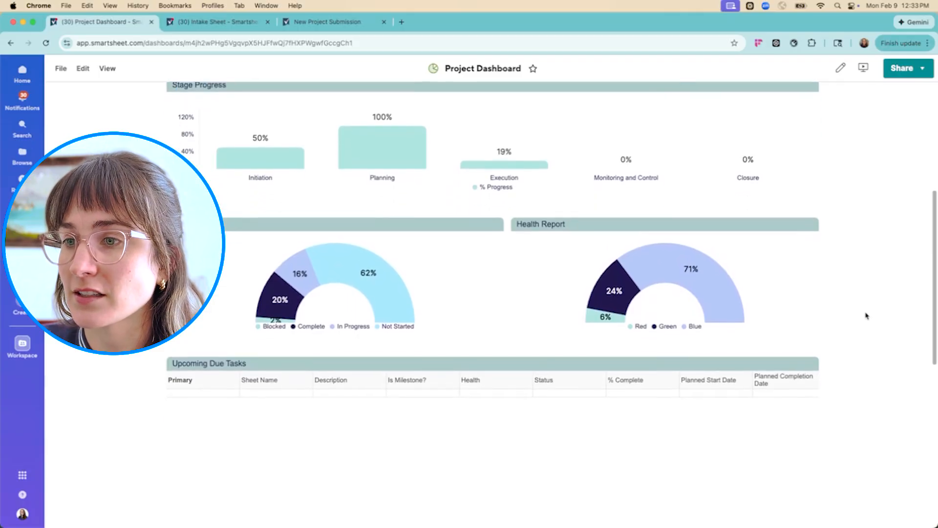
scroll(866, 315, "down", 1)
scroll(868, 312, "down", 15)
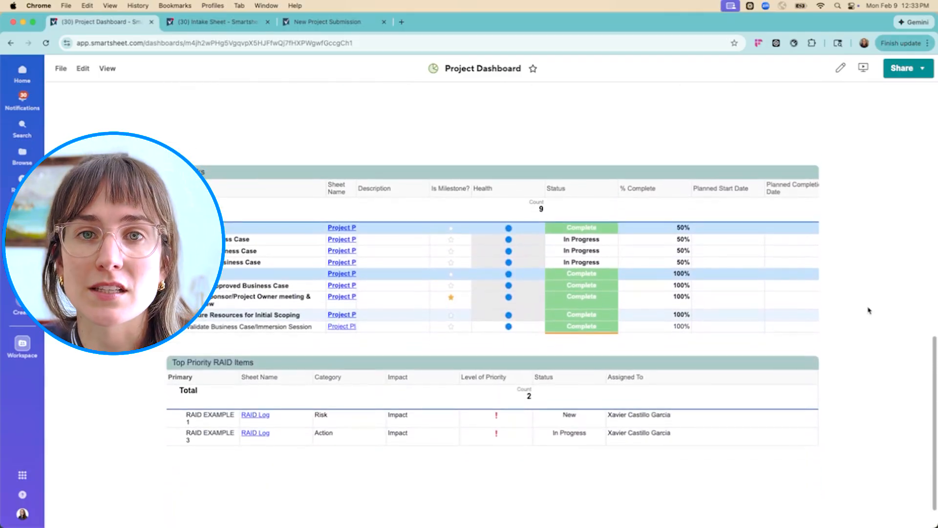
scroll(868, 310, "up", 20)
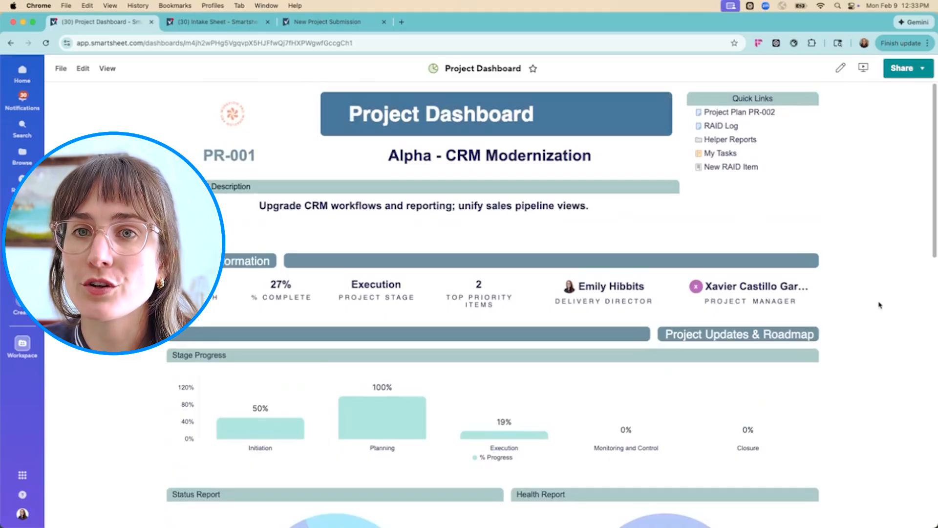
Open the Manual Control Center folder and locate project PR-002 in the Intake Sheet
left_click(10, 44)
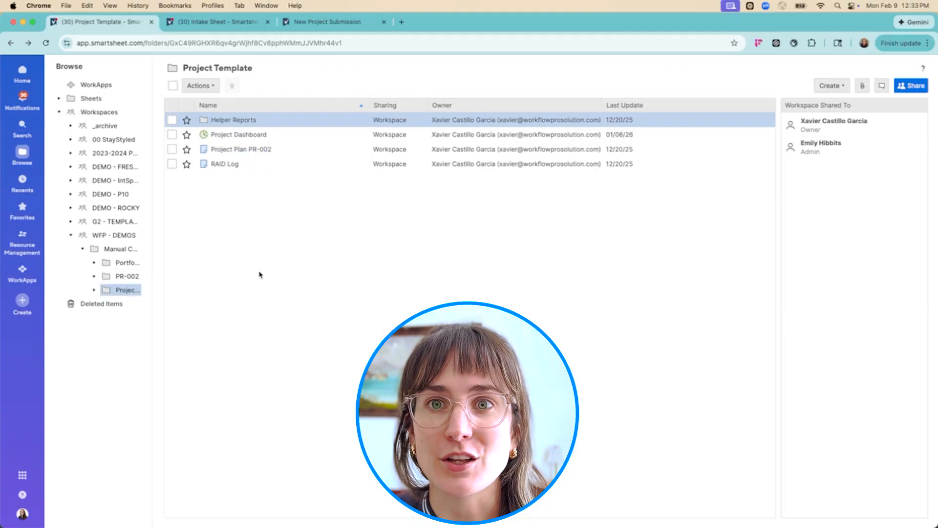
left_click(213, 22)
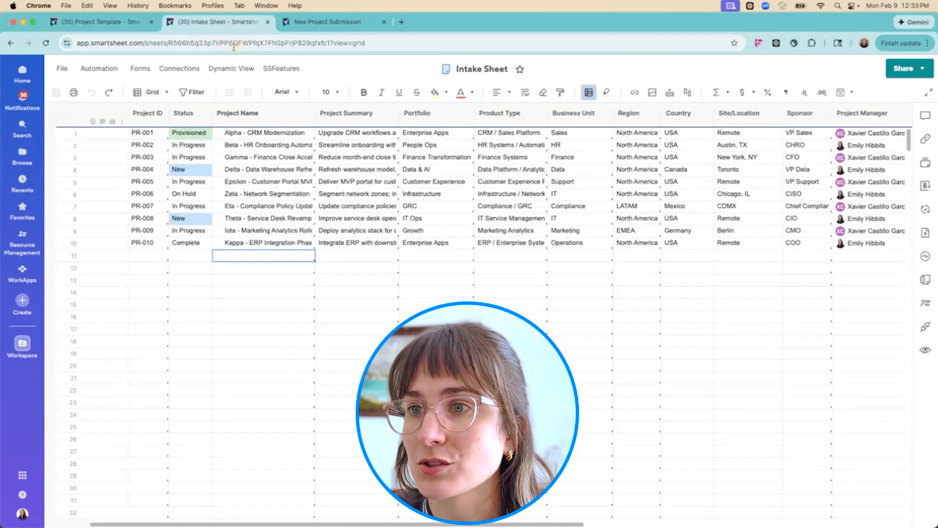
left_click(98, 22)
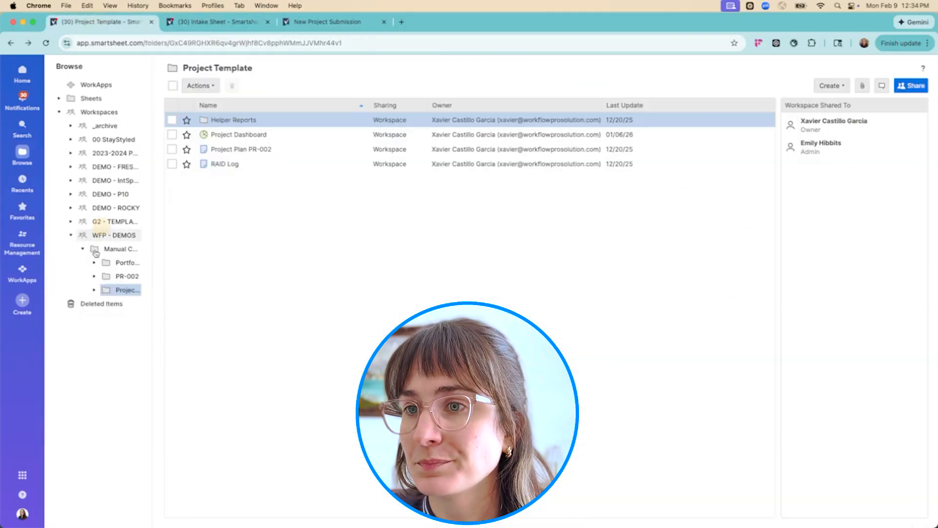
left_click(123, 250)
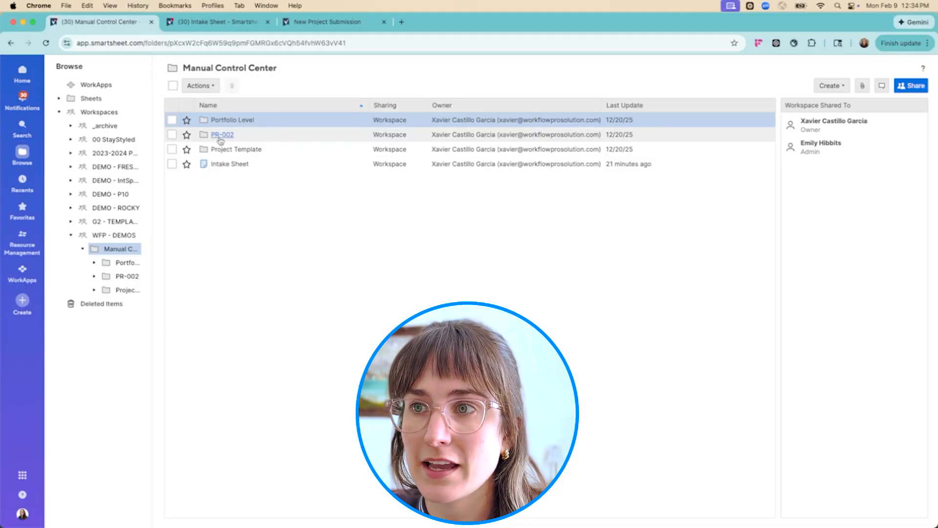
left_click(223, 21)
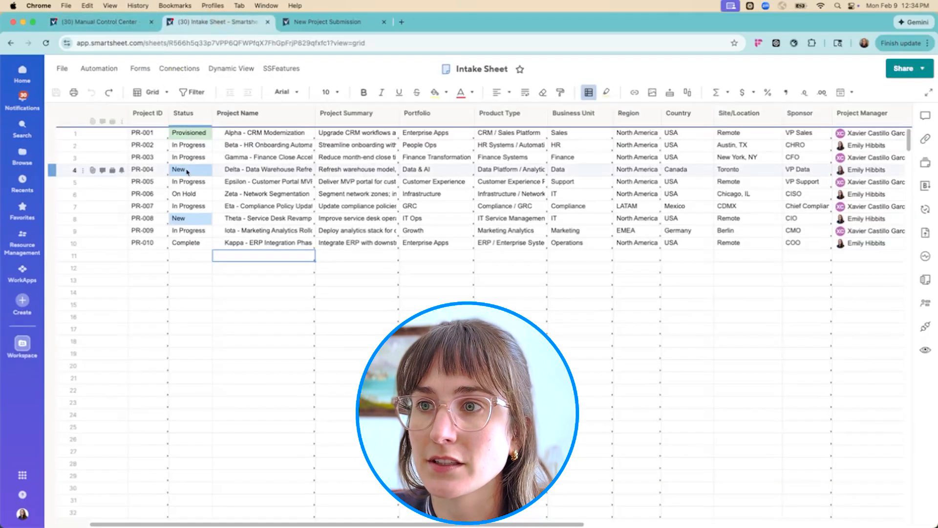
left_click(151, 145)
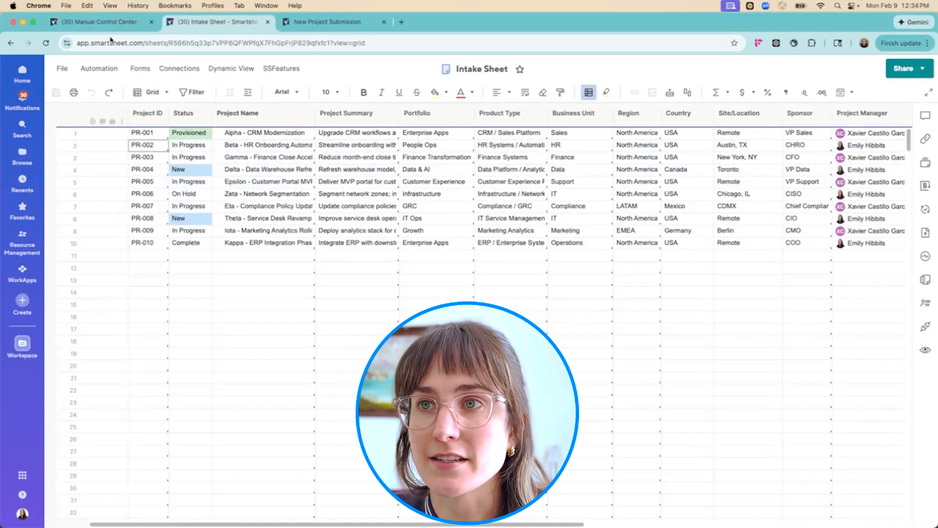
Open the Project Plan from the PR-002 folder and switch it to Grid view
left_click(227, 149)
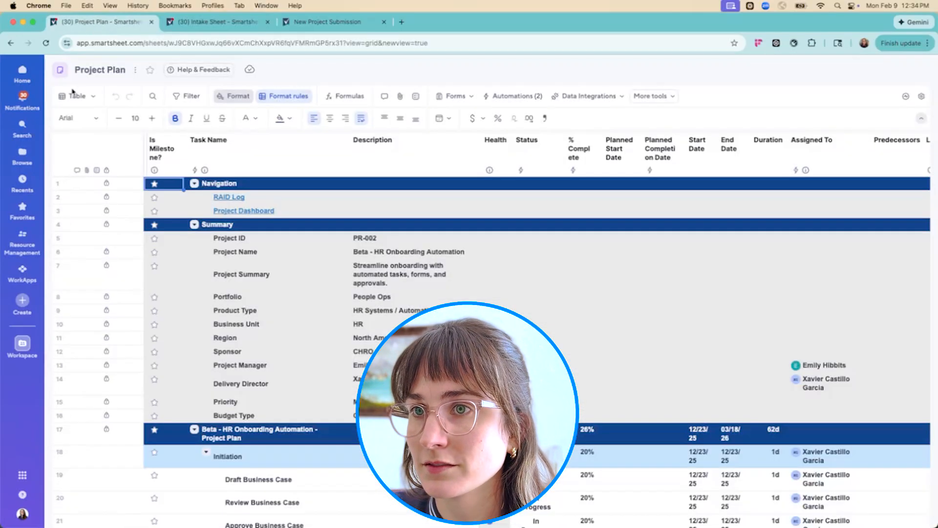
left_click(76, 96)
left_click(80, 176)
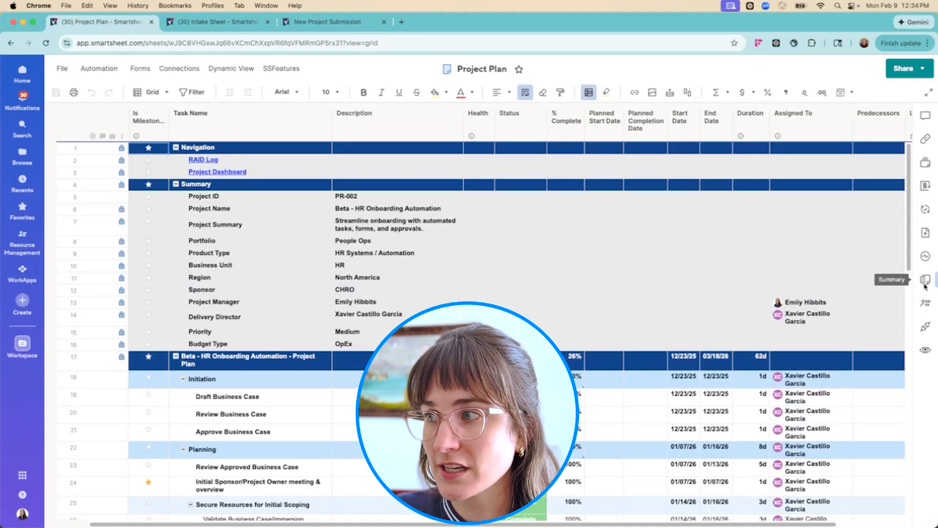
Clear the Project ID in the plan's sheet summary, re-enter it as PR-002 and save the sheet
left_click(925, 281)
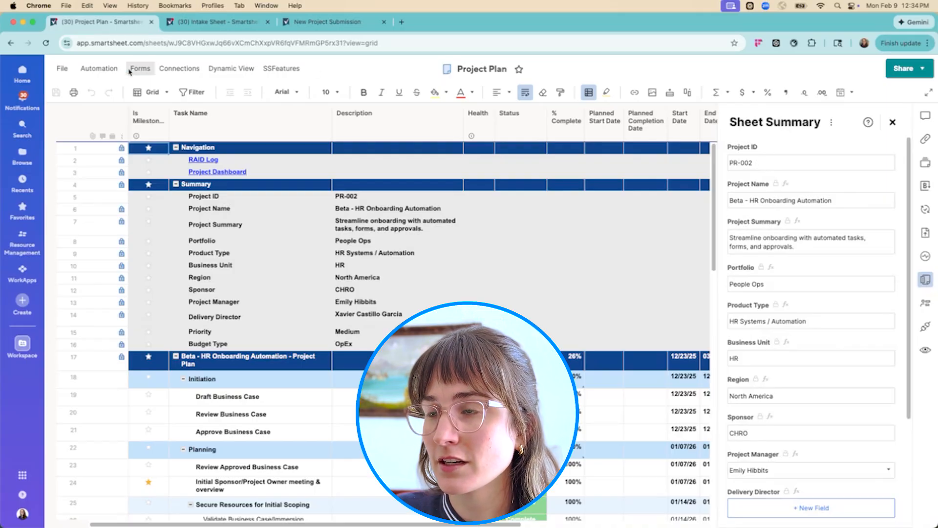
left_click(754, 162)
left_click_drag(754, 162, 567, 112)
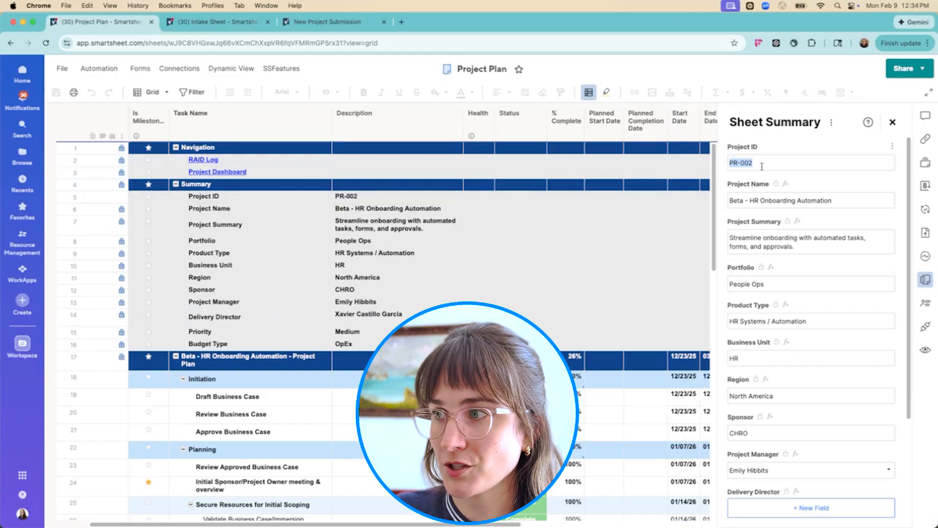
key("BackSpace")
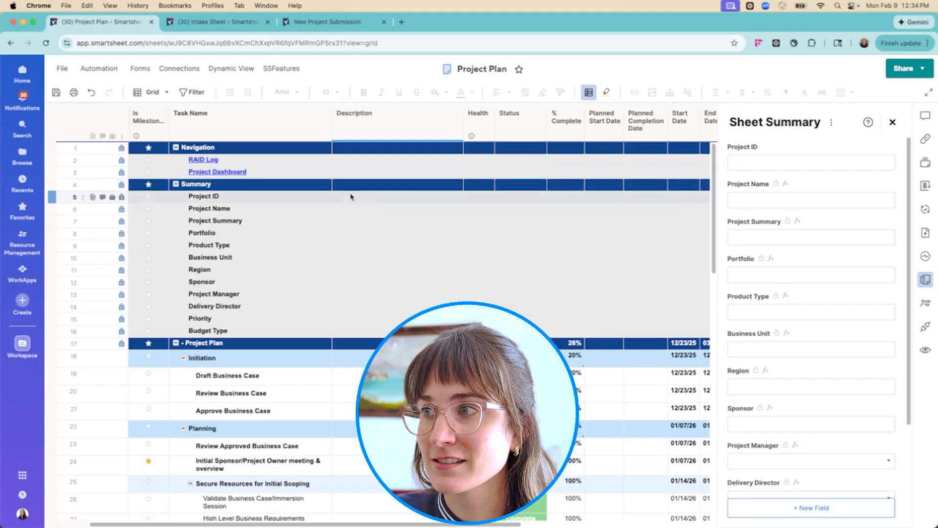
type("PR-002")
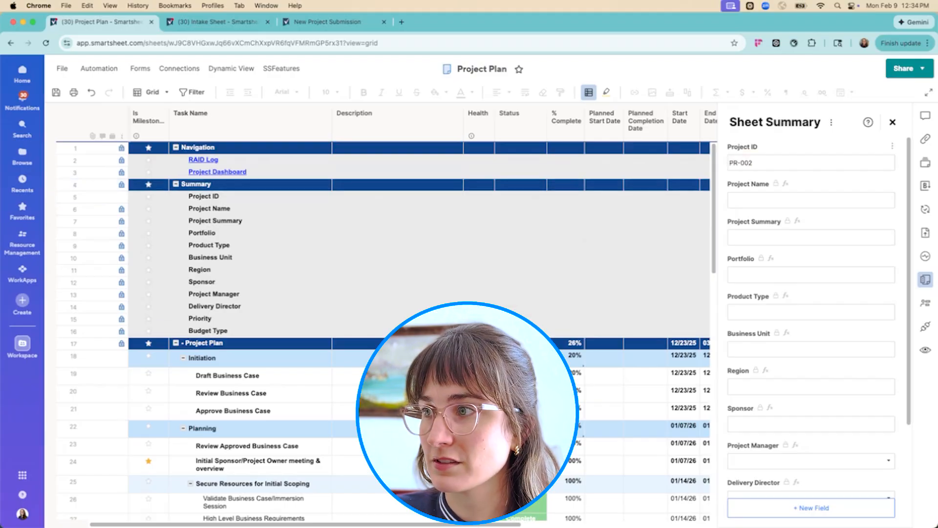
key("super+s")
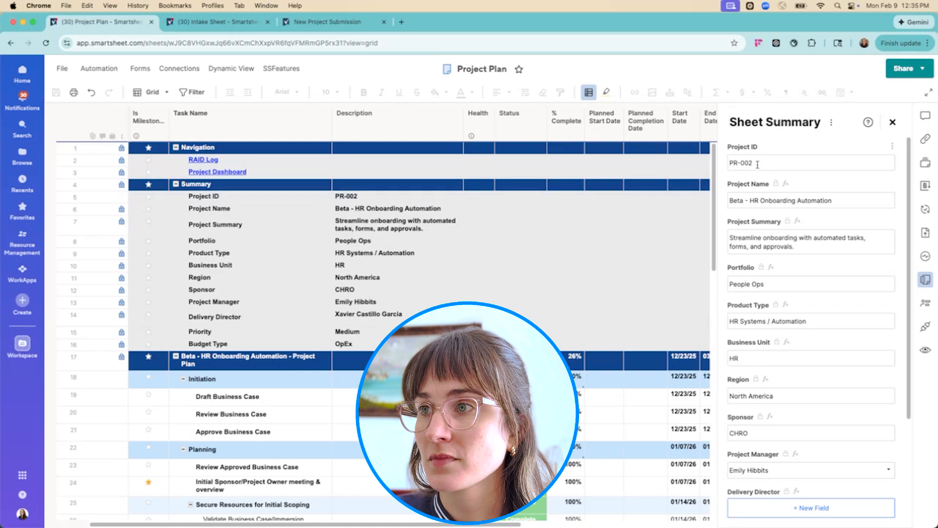
left_click(892, 122)
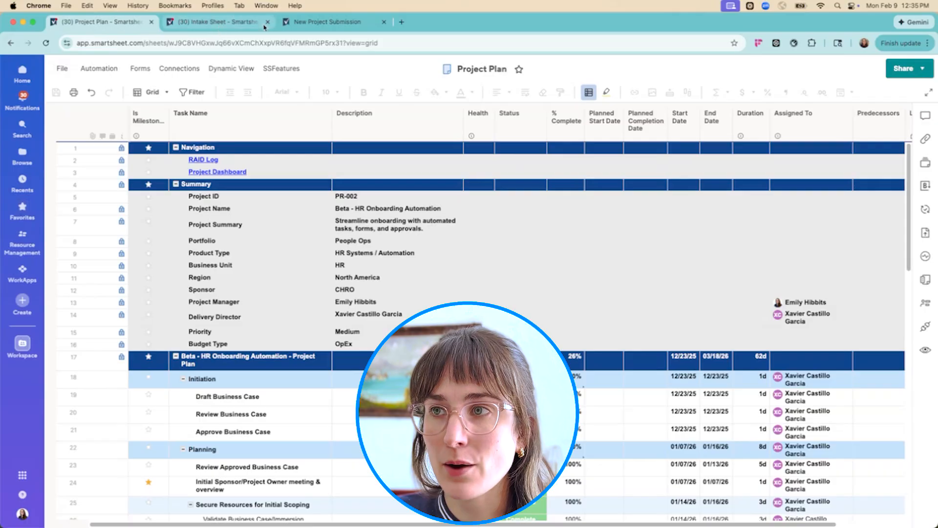
Check the status of PR-002 in the Intake Sheet and reopen the Project Plan's sheet summary
left_click(200, 24)
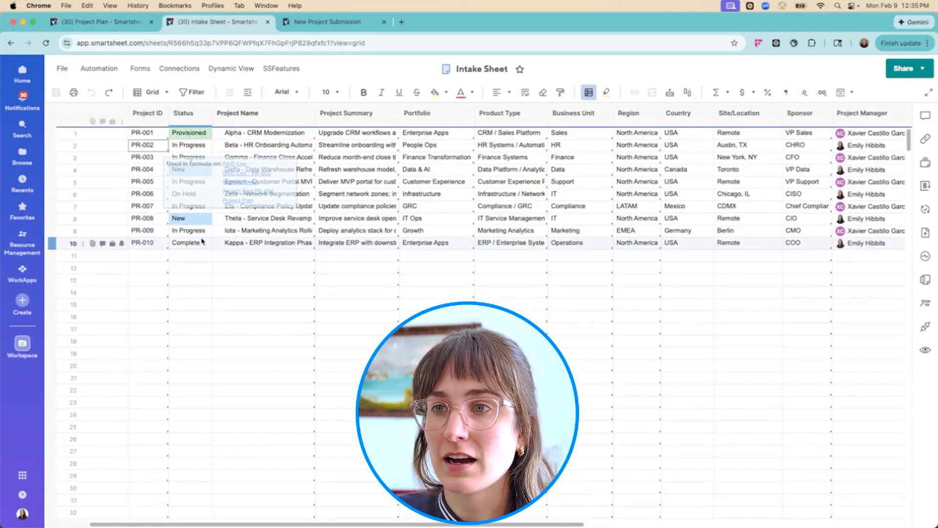
left_click(201, 142)
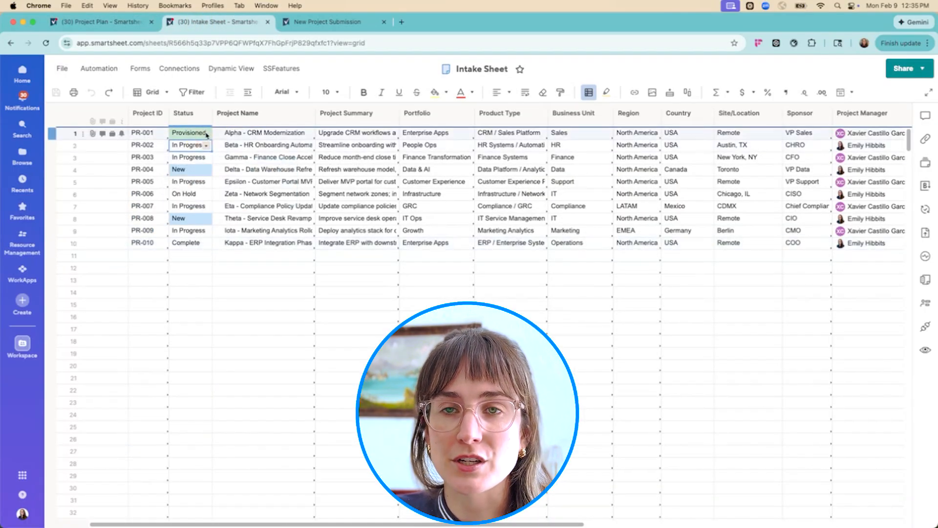
left_click(83, 28)
left_click(925, 279)
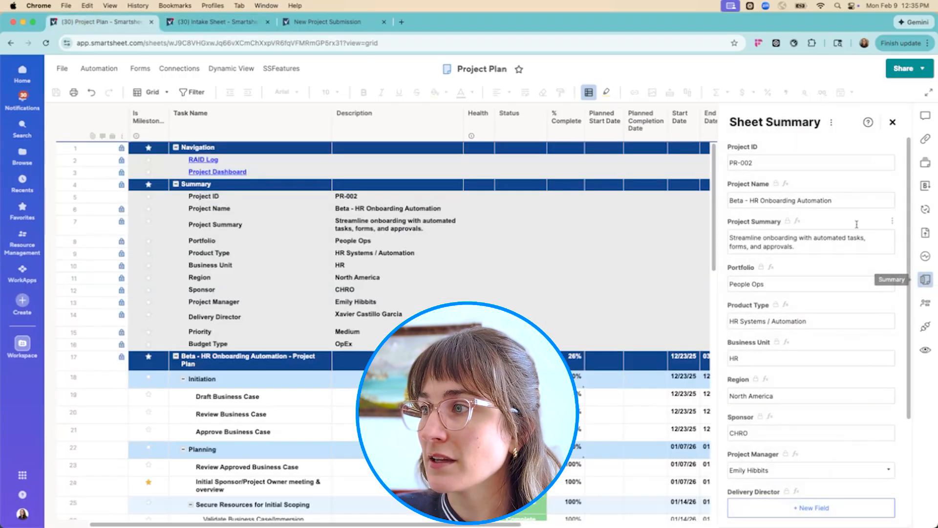
Save a copy of the Project Template folder as PR-003 in the Manual Control Center folder of the WFP - DEMOS workspace
left_click(22, 156)
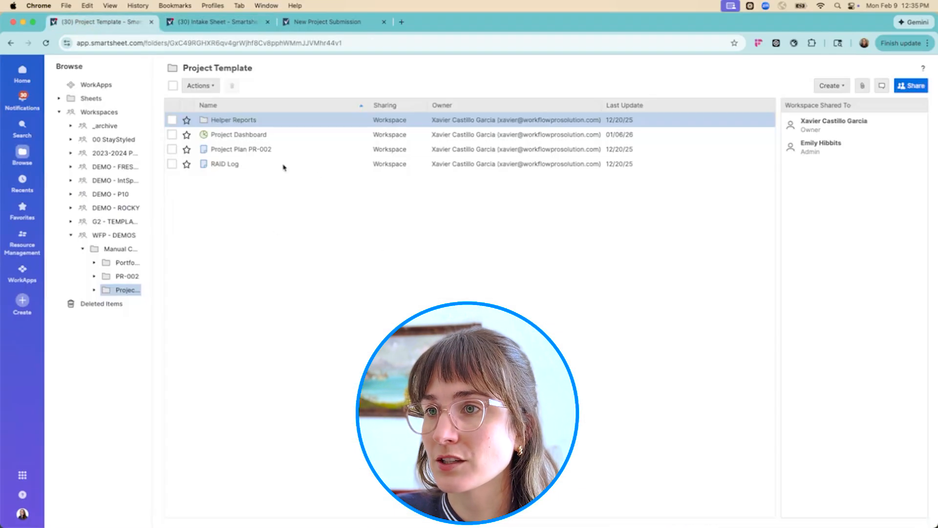
left_click(120, 238)
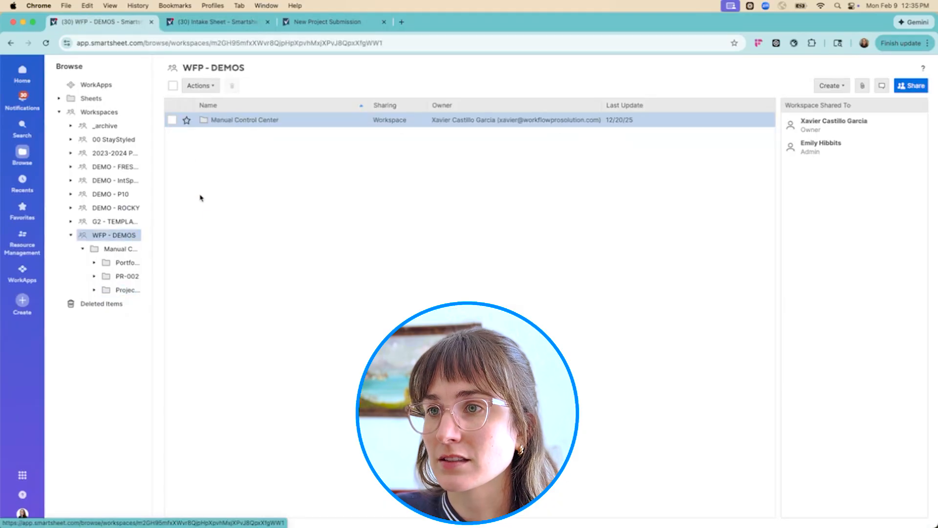
left_click(237, 119)
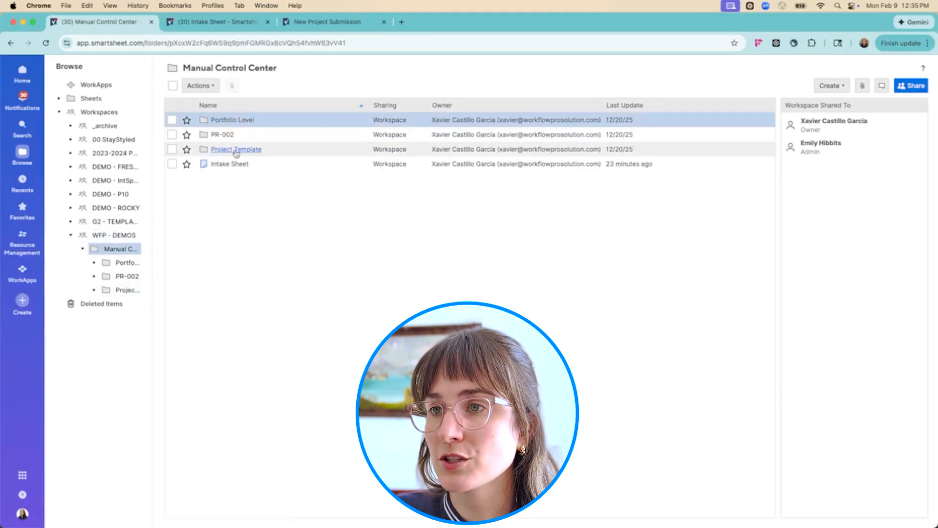
right_click(236, 153)
left_click(294, 239)
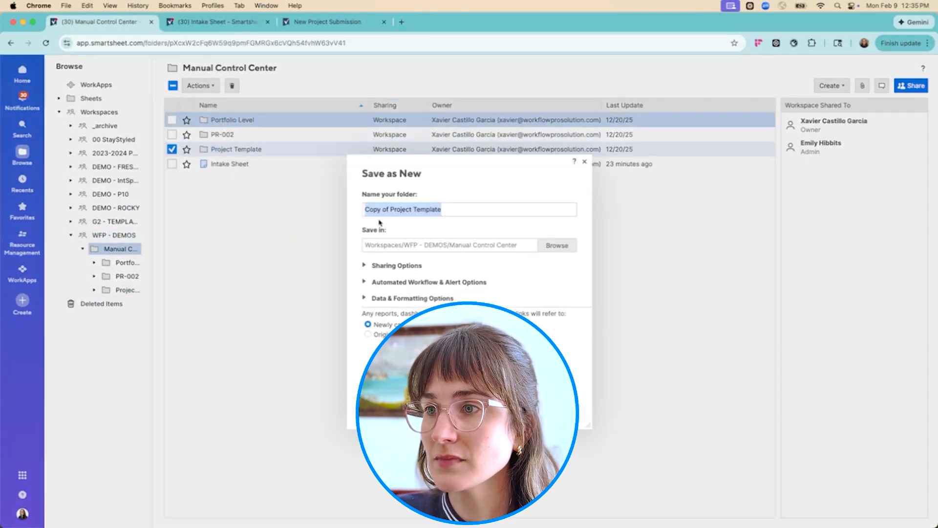
type("PR-003")
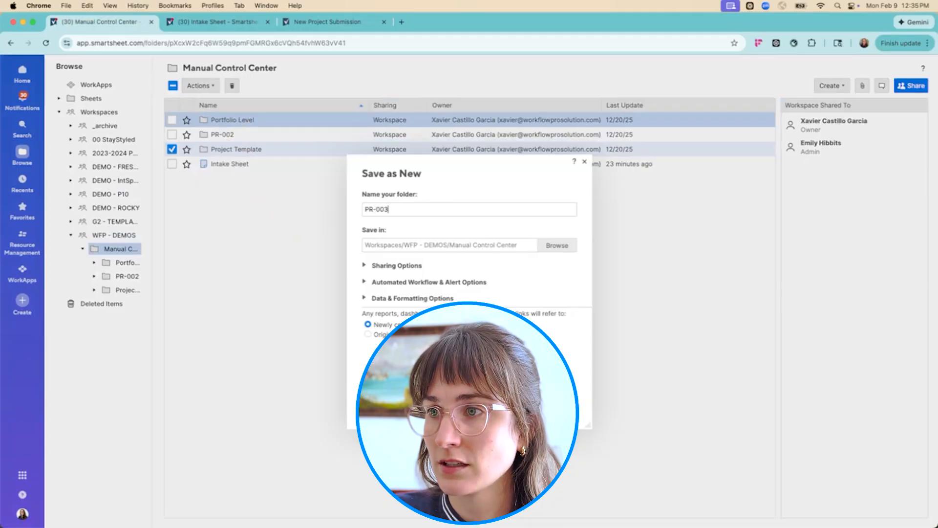
key("Return")
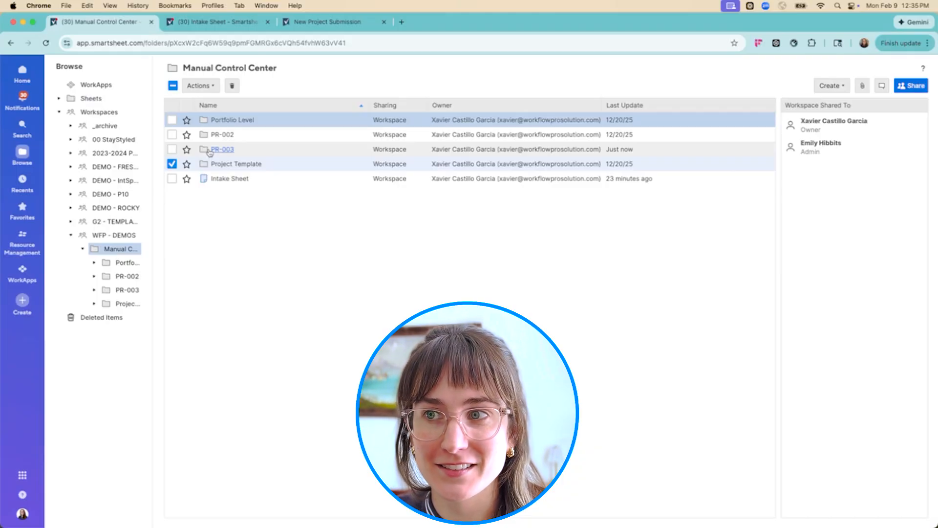
Rename the project plan in the PR-003 folder as Project Plan PR-003
left_click(226, 149)
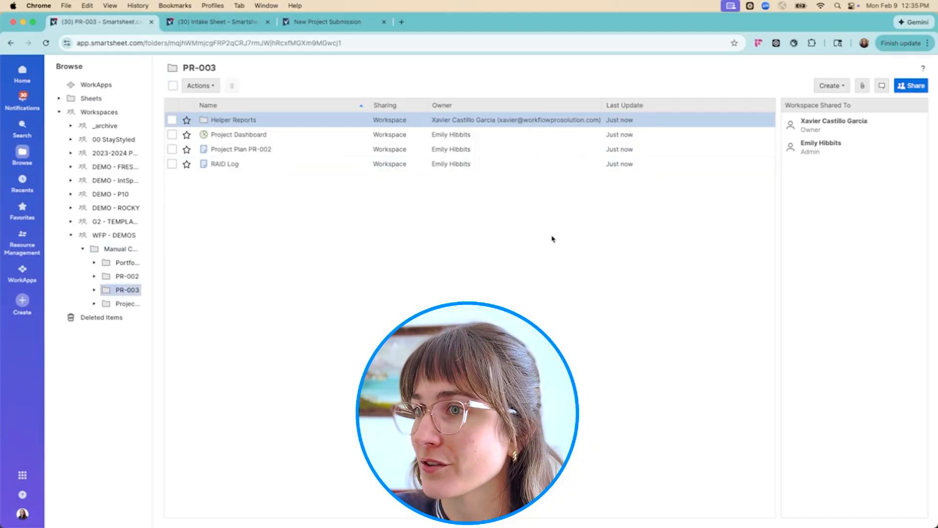
right_click(263, 153)
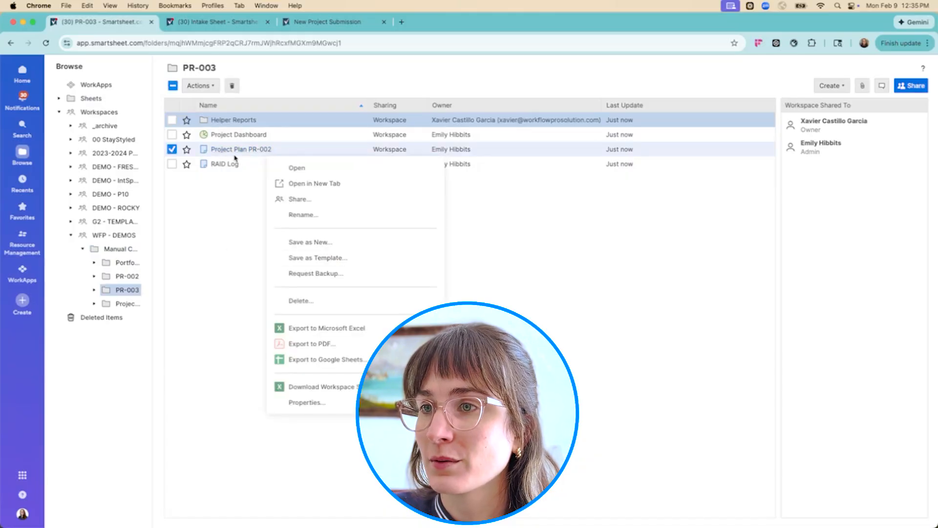
left_click(314, 216)
left_click(499, 280)
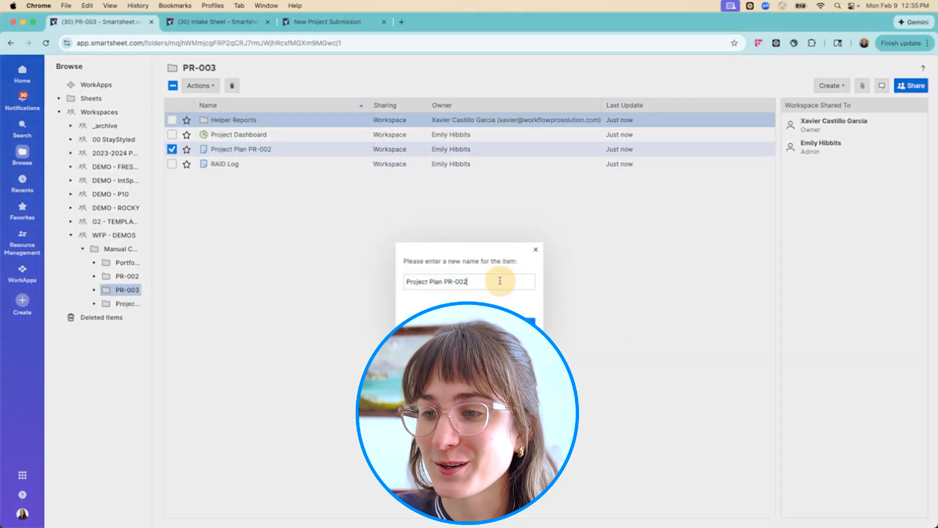
type("3")
left_click(529, 320)
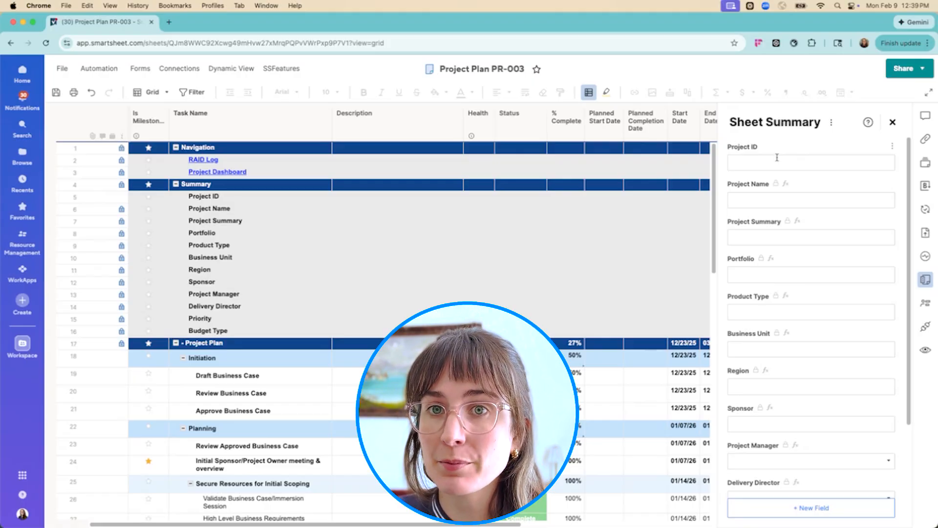
Set the Project ID in the Project Plan PR-003 sheet summary to PR-003
left_click(777, 158)
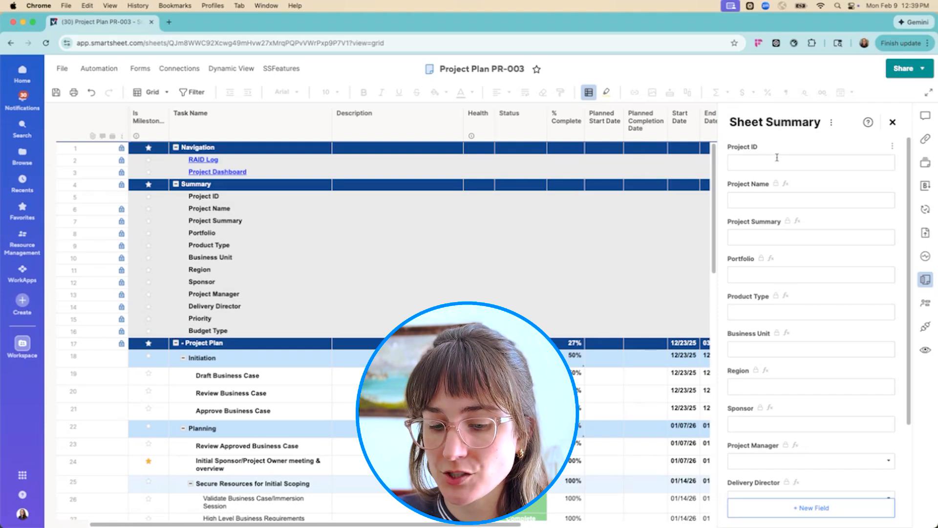
type("PR-003")
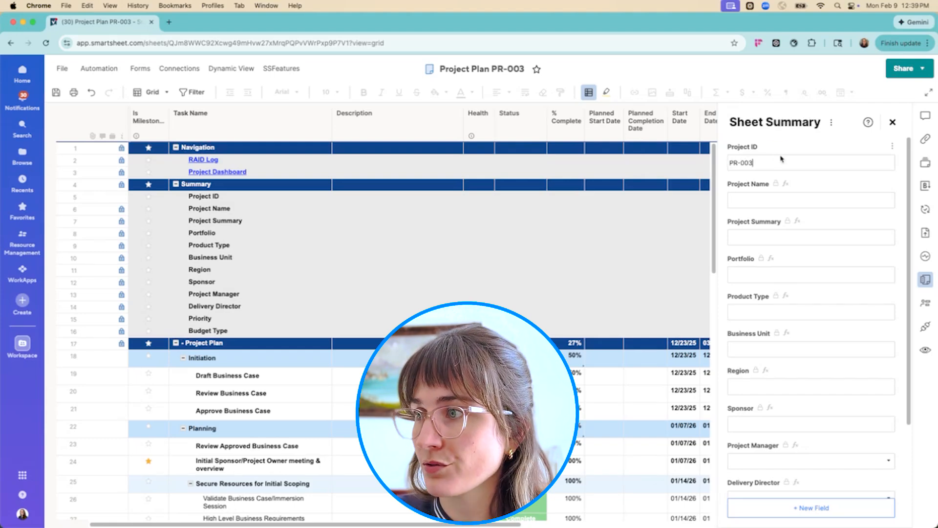
key("Return")
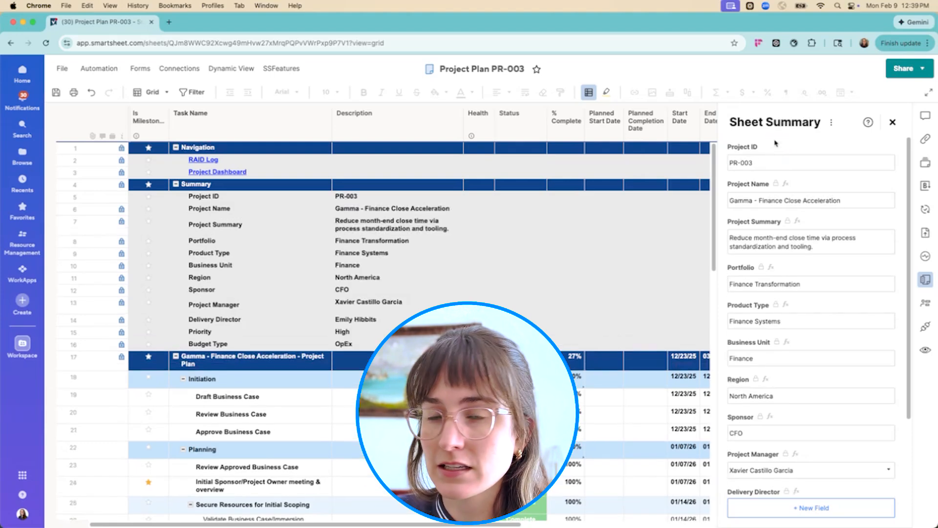
Clear the Project ID in the sheet summary and enter PR-003 again
left_click_drag(777, 161, 723, 162)
key("super+c")
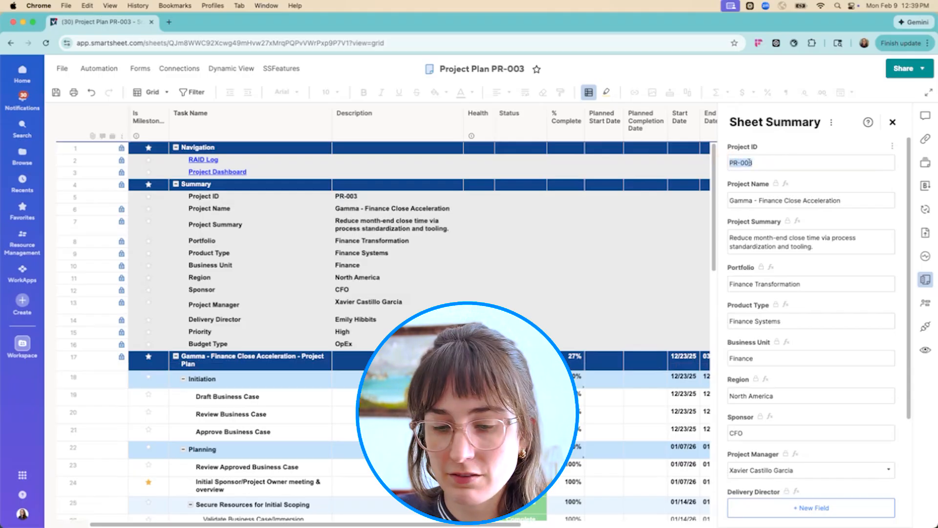
key("BackSpace")
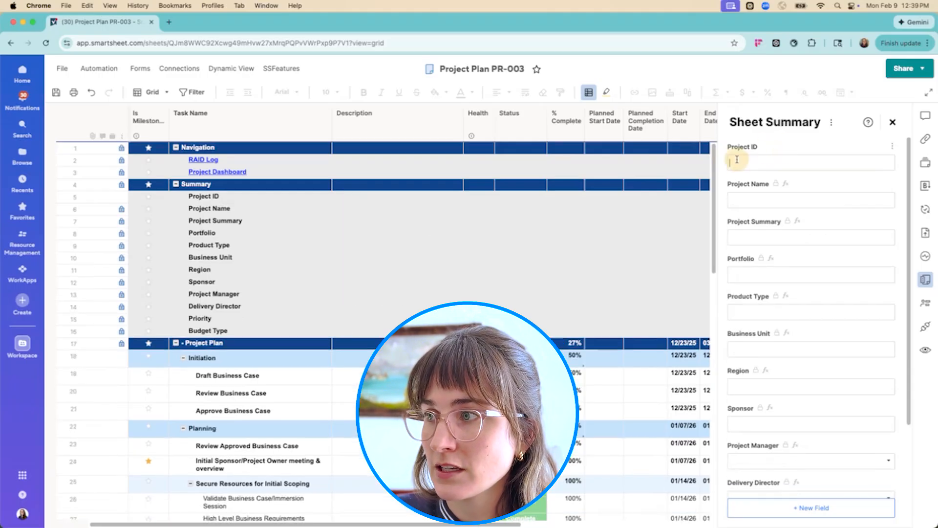
key("super+v")
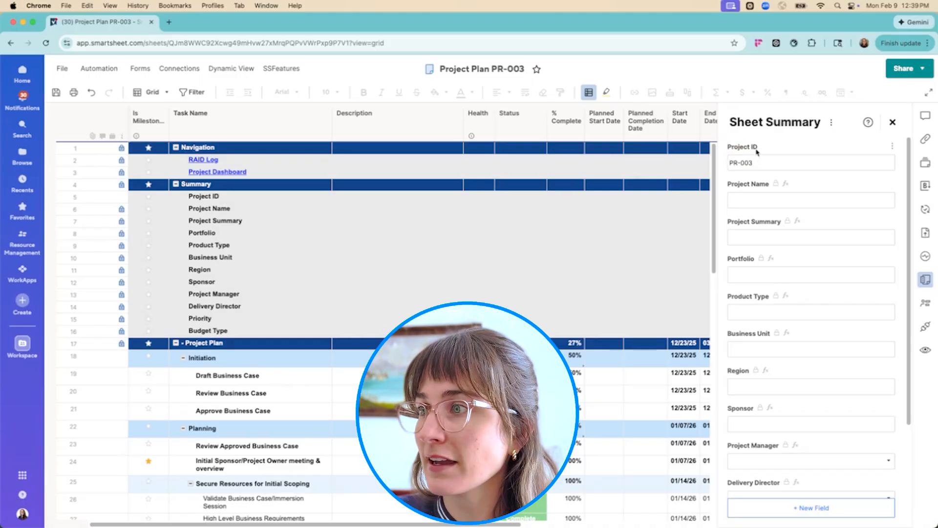
left_click(783, 141)
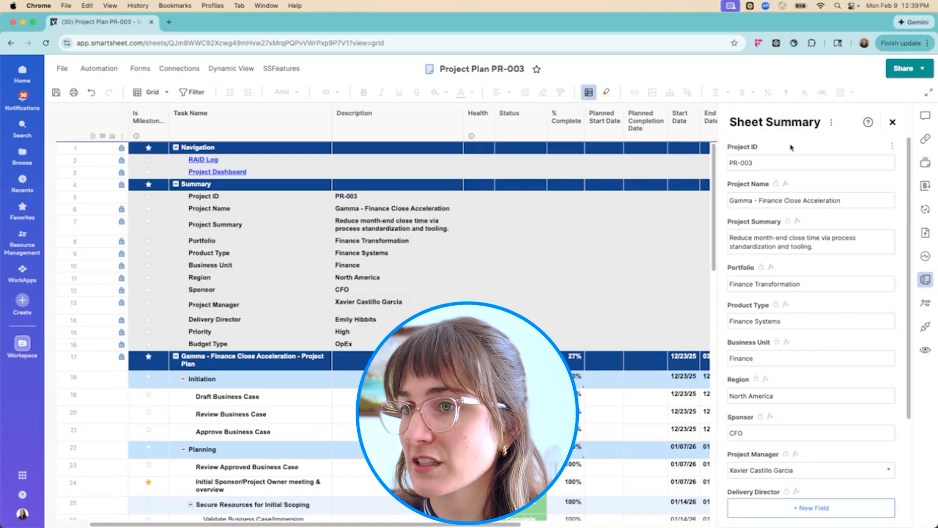
Examine the Project Name formulas in the plan's Description column and in the sheet summary without changing them
double_click(385, 212)
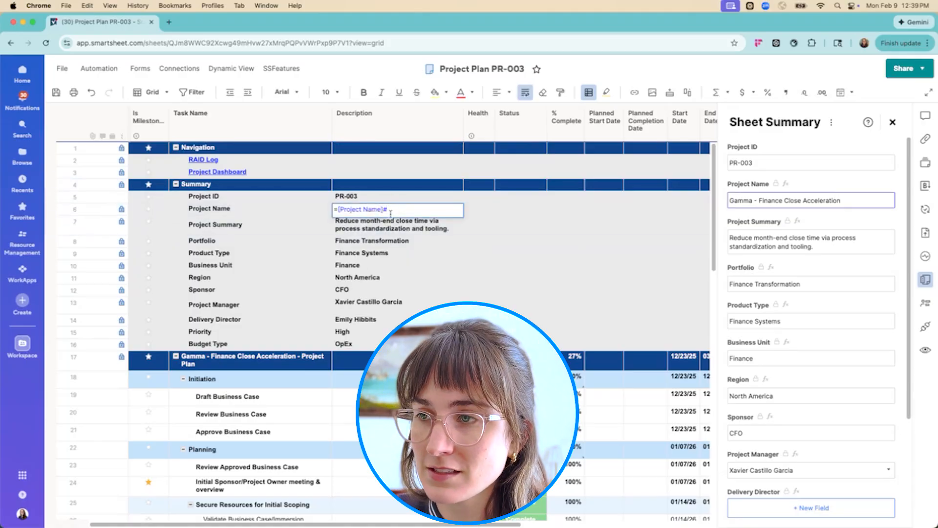
key("Escape")
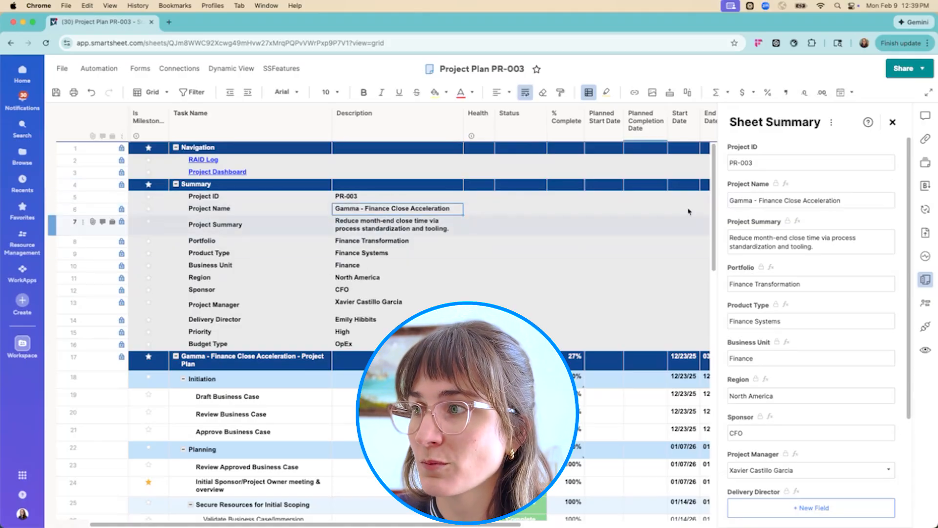
left_click(793, 200)
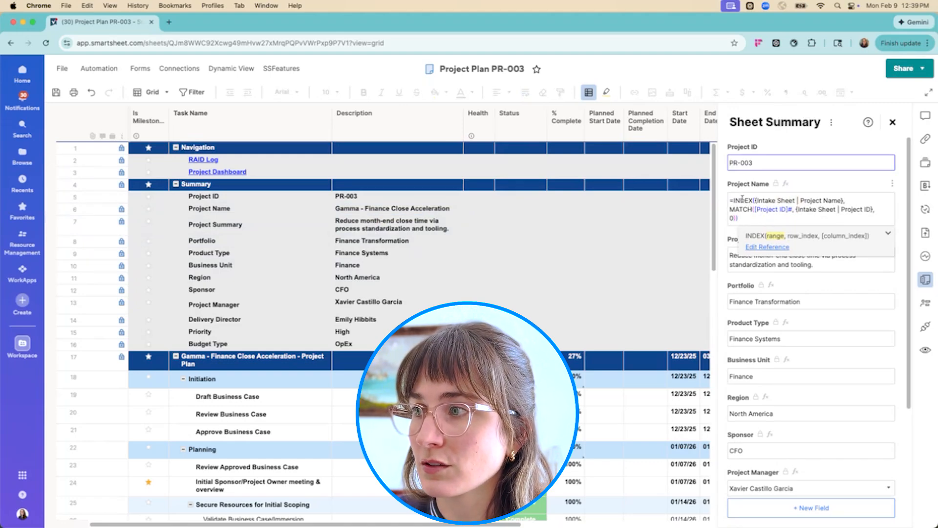
left_click(816, 183)
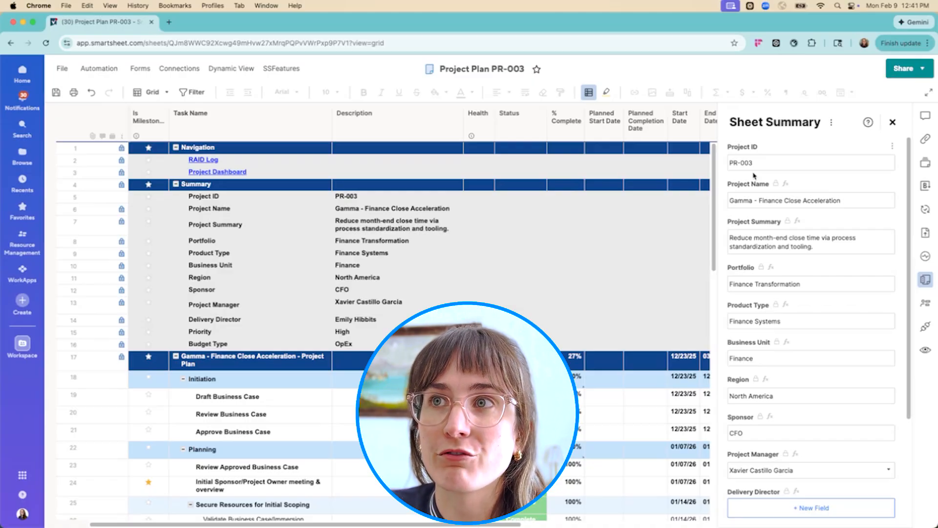
Save the plan and close its sheet summary, selecting the project details from Project ID to Budget Type for review
key("super+s")
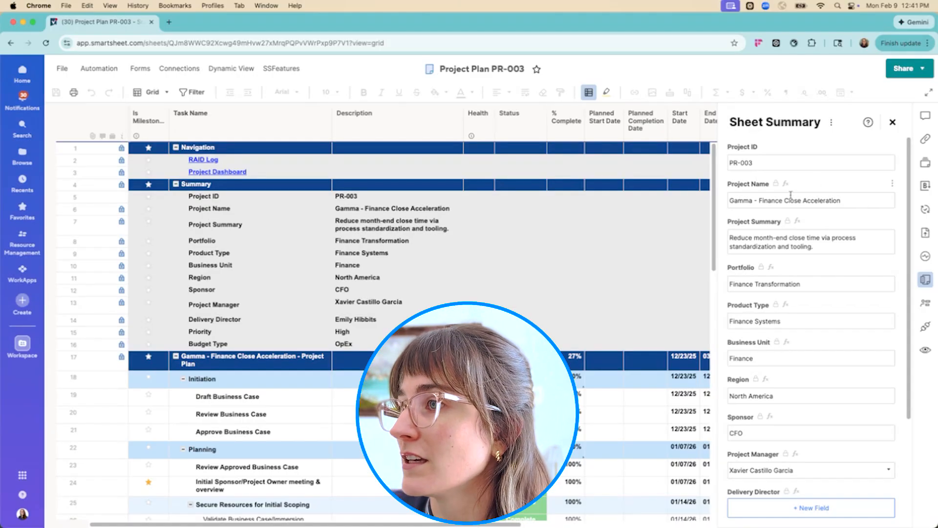
left_click(892, 123)
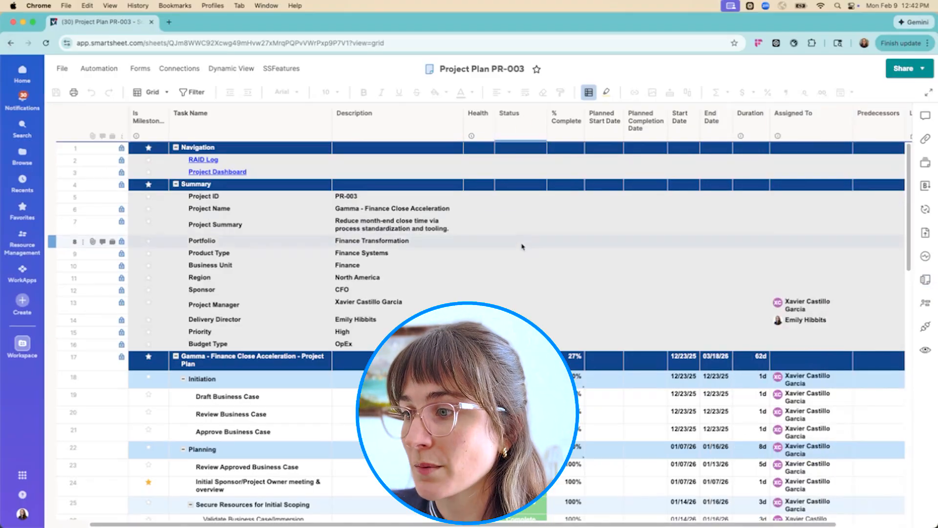
left_click_drag(355, 197, 355, 344)
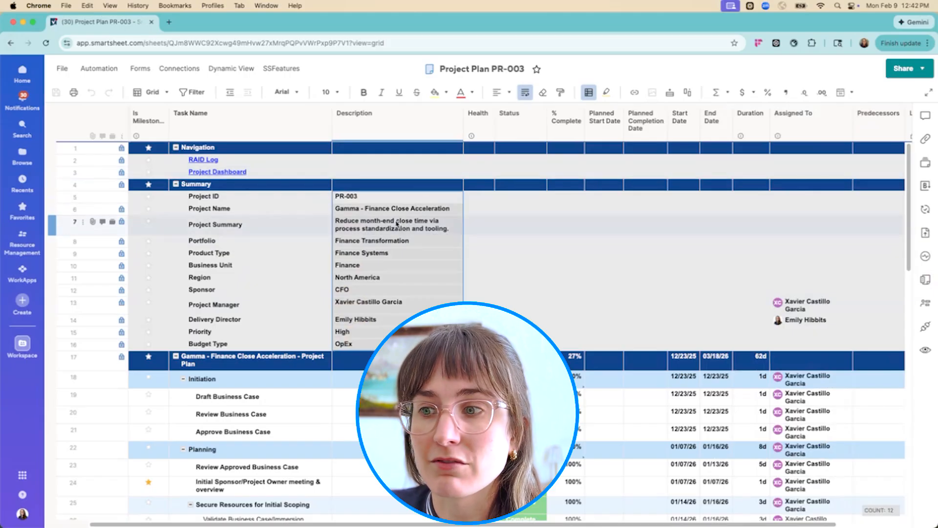
Return to the PR-003 folder and rename the Project Dashboard as Project Dashboard PR-003
left_click(12, 43)
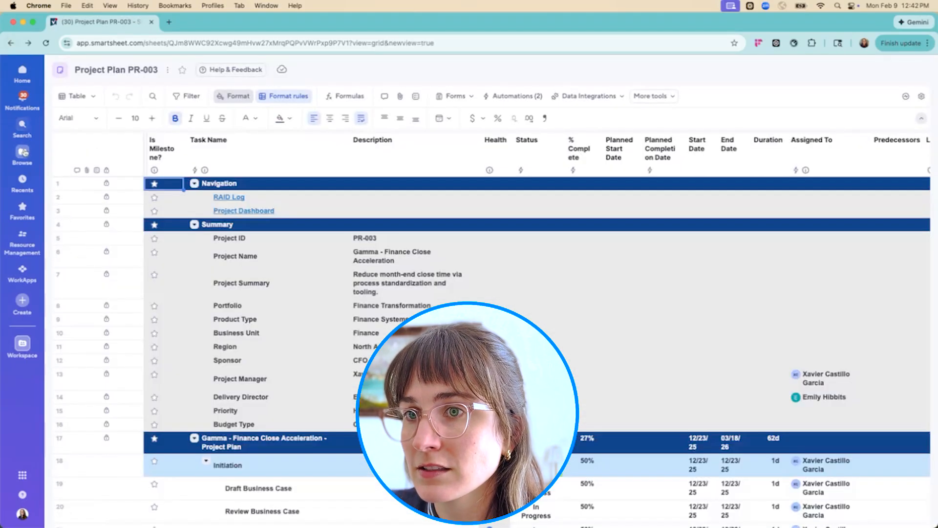
left_click(22, 152)
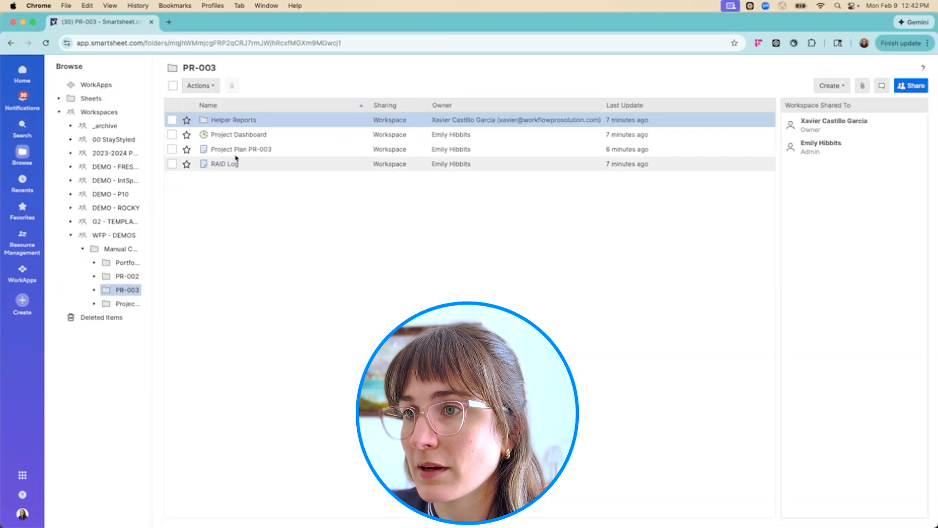
right_click(250, 136)
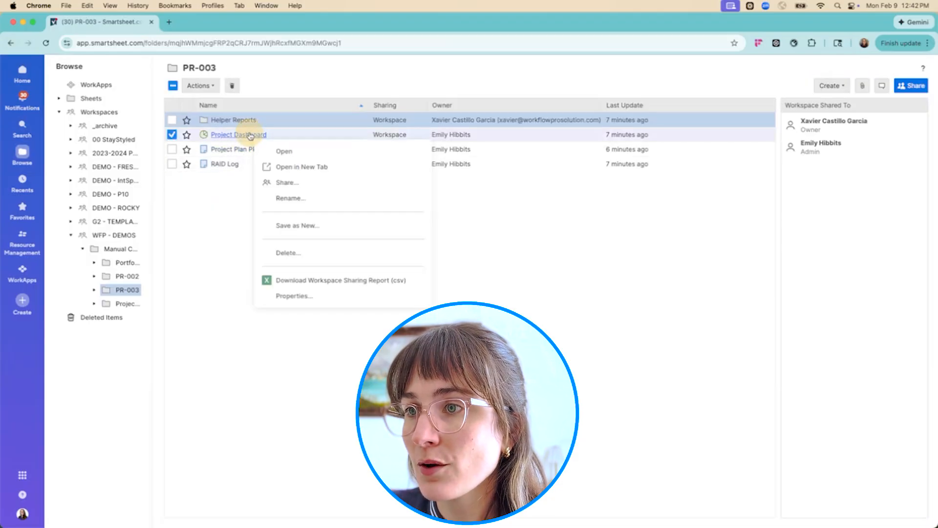
left_click(290, 198)
left_click(473, 274)
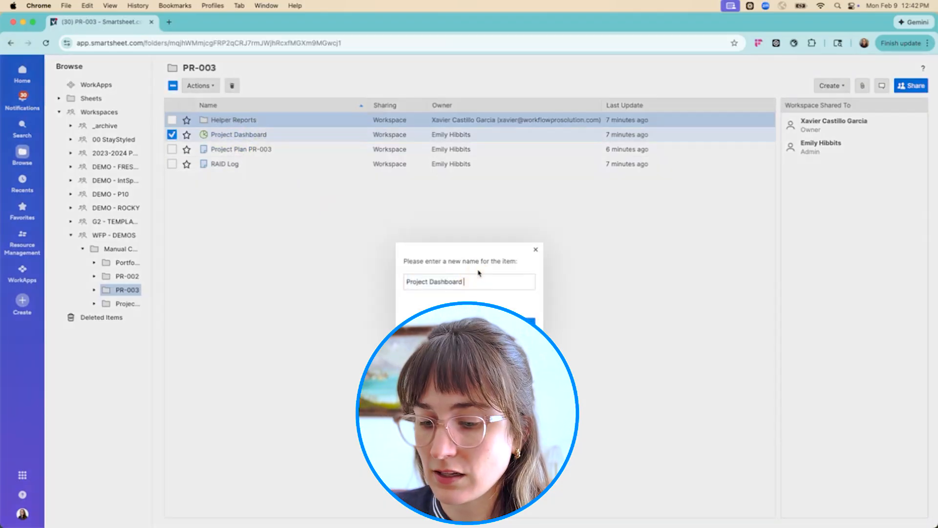
type("PR-003")
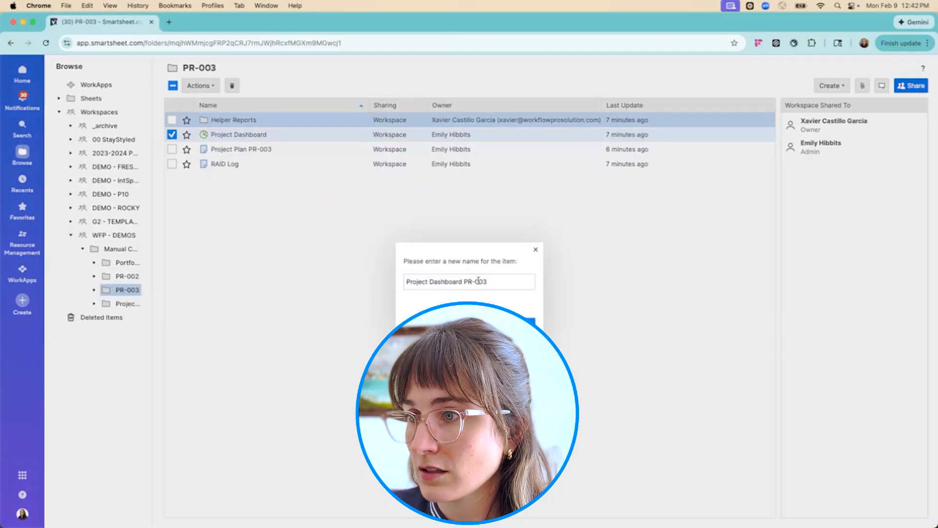
key("Return")
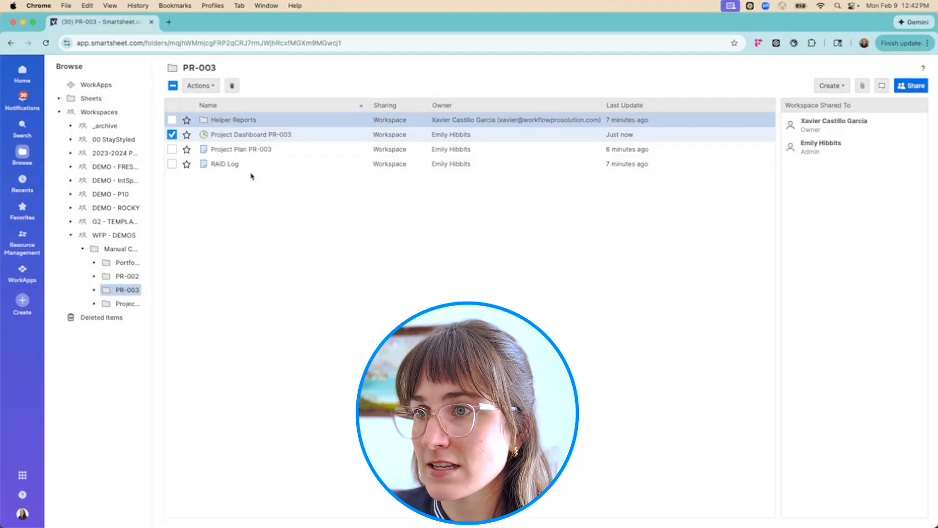
Rename the RAID Log in the PR-003 folder as RAID Log PR-003
right_click(225, 163)
left_click(276, 229)
left_click(434, 282)
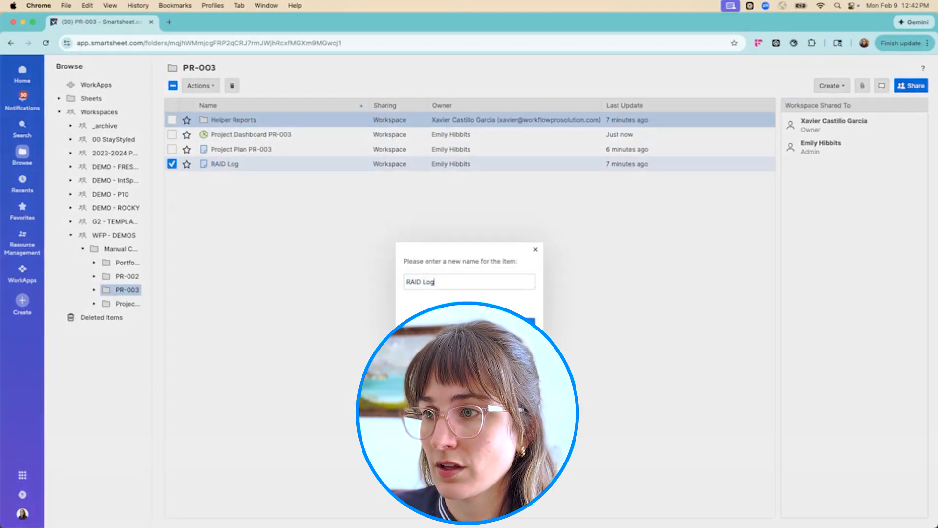
type("PR-003")
key("Return")
Check the contents of the Helper Reports folder inside PR-003, then go back to the PR-003 folder
left_click(172, 164)
left_click(231, 120)
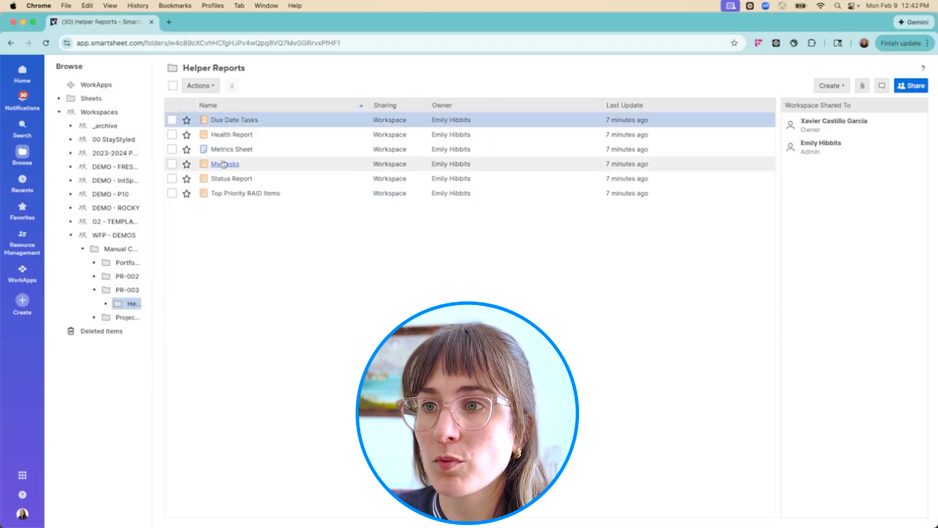
left_click(10, 43)
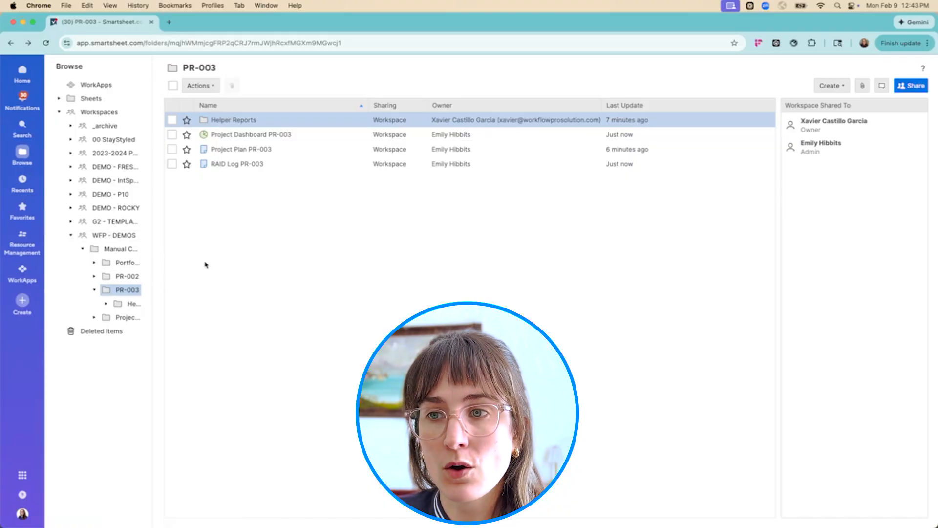
Set the status of PR-003 to Provisioned in the Manual Control Center's Intake Sheet and save the sheet
left_click(128, 248)
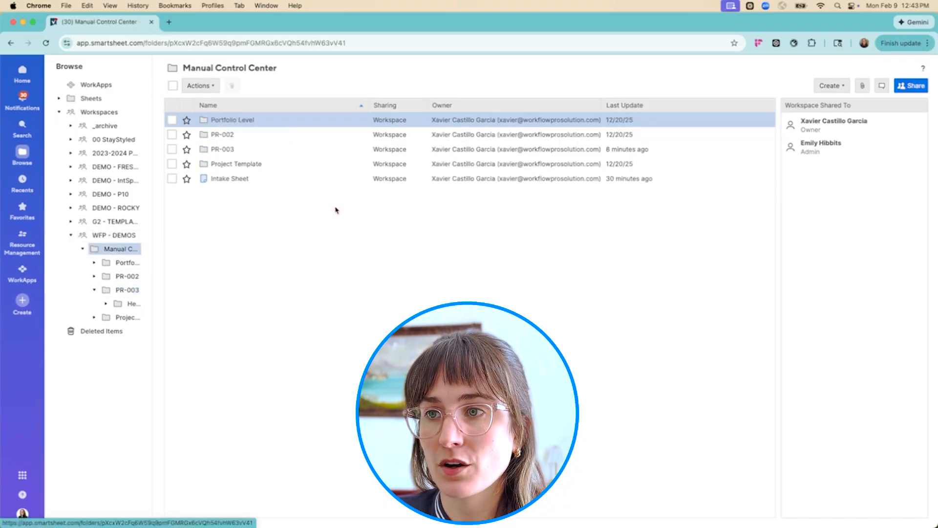
left_click(231, 179)
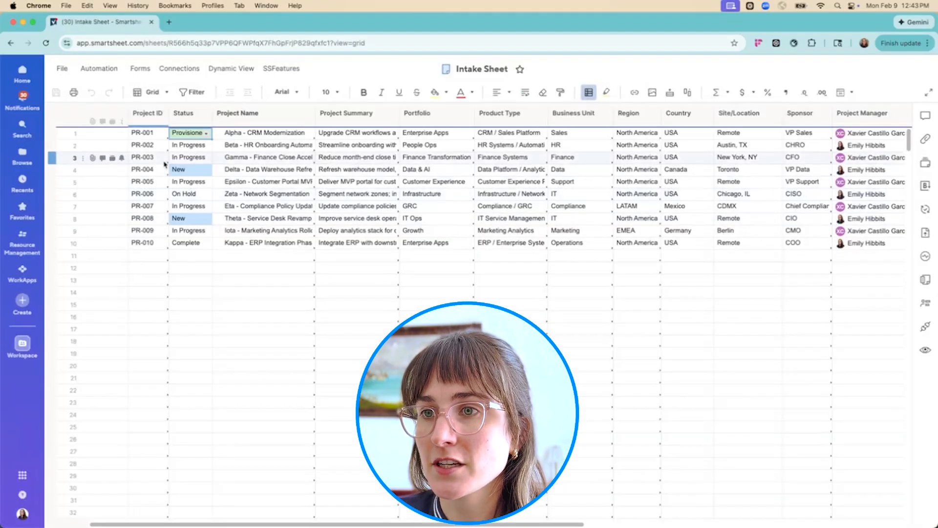
left_click(198, 158)
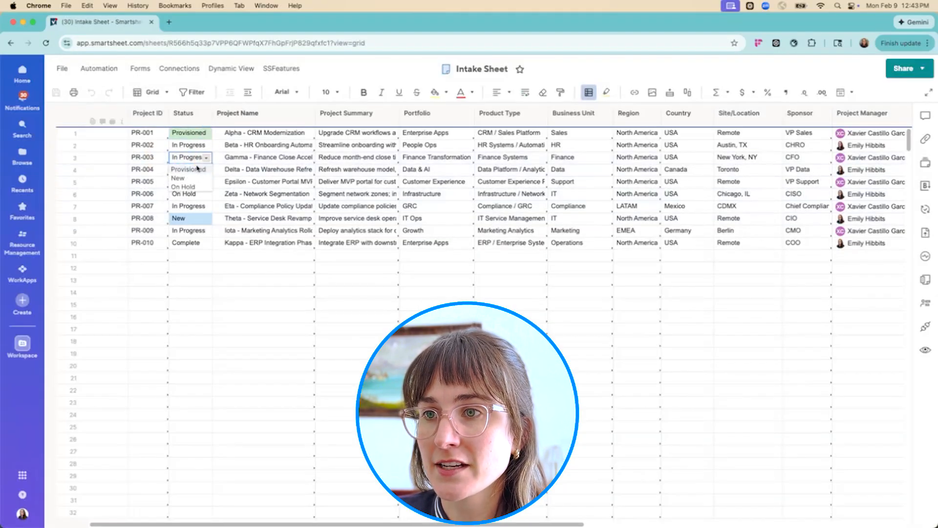
left_click(188, 169)
left_click(237, 318)
left_click(55, 93)
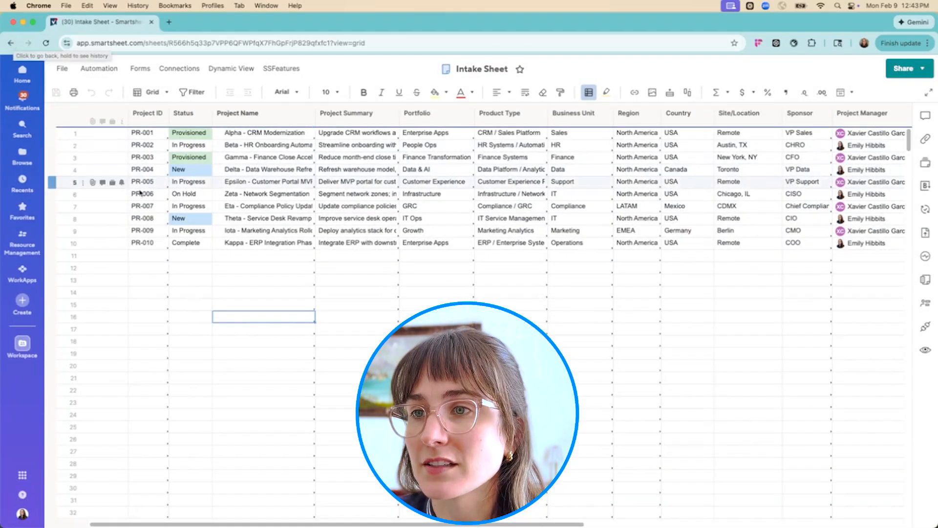
Open the Portfolio Dashboard from the Portfolio Level folder and view the report behind the Portfolio by Category chart
left_click(12, 43)
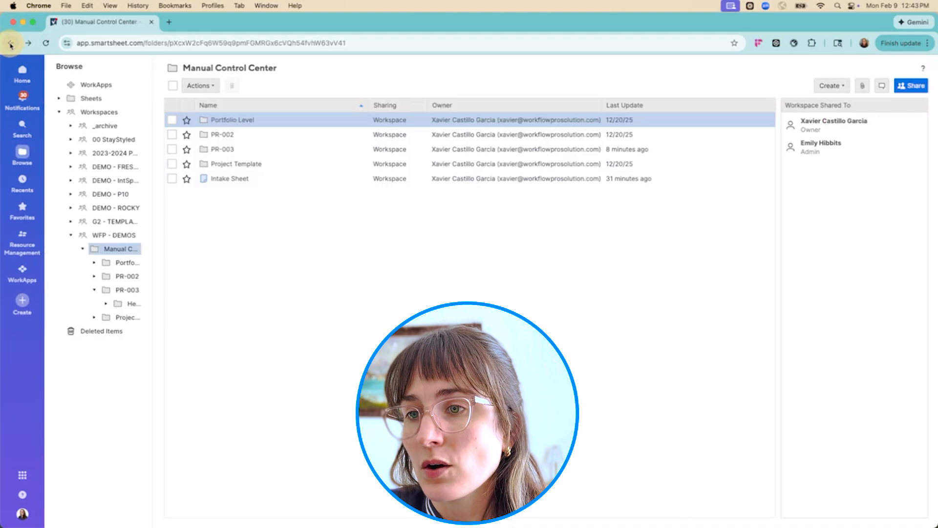
left_click(126, 263)
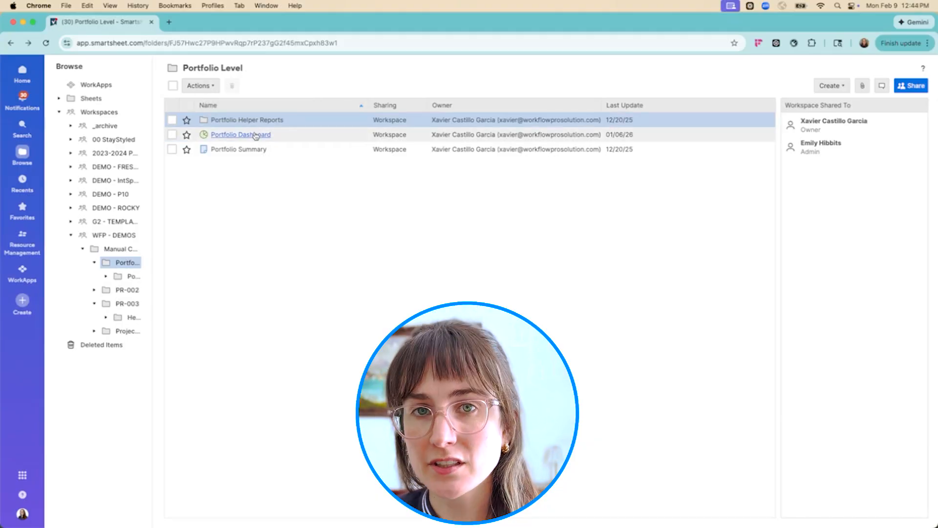
left_click(236, 139)
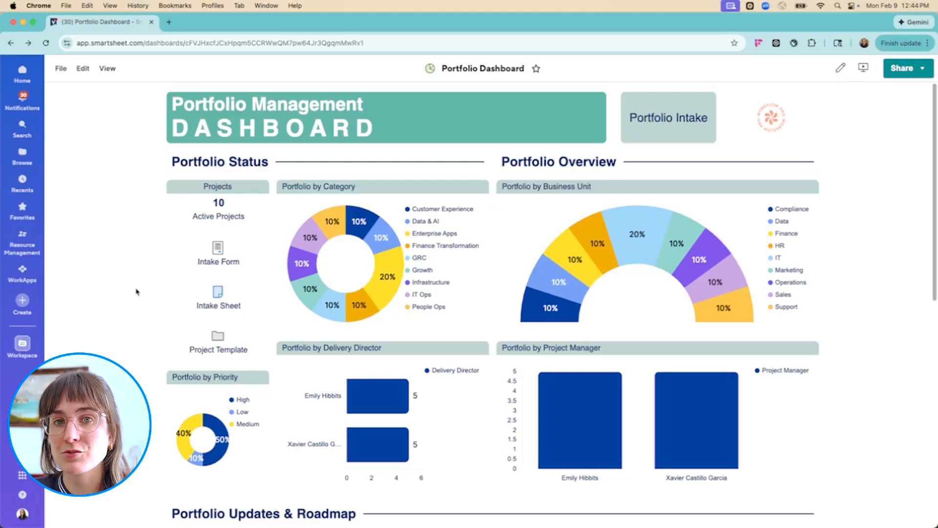
left_click(389, 203)
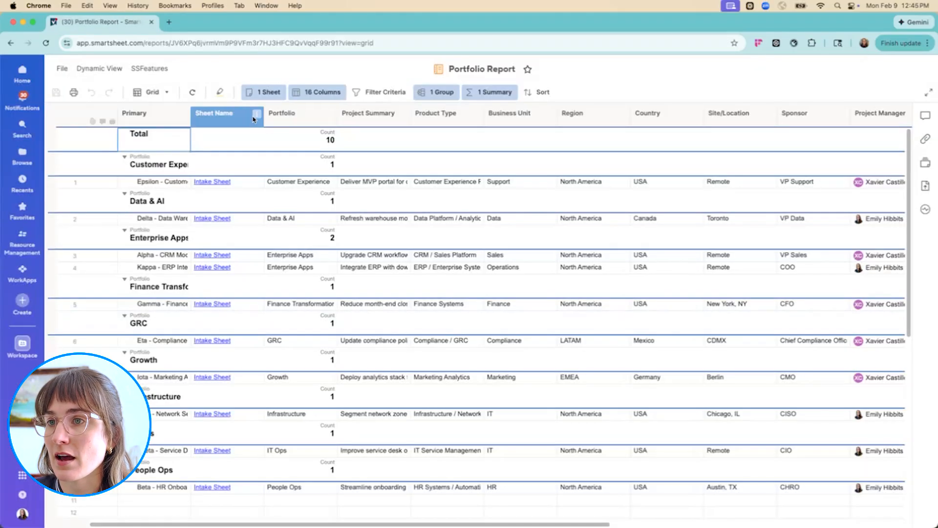
Check the Portfolio Report's source sheet, its grouping by Portfolio and its summary settings
left_click(264, 92)
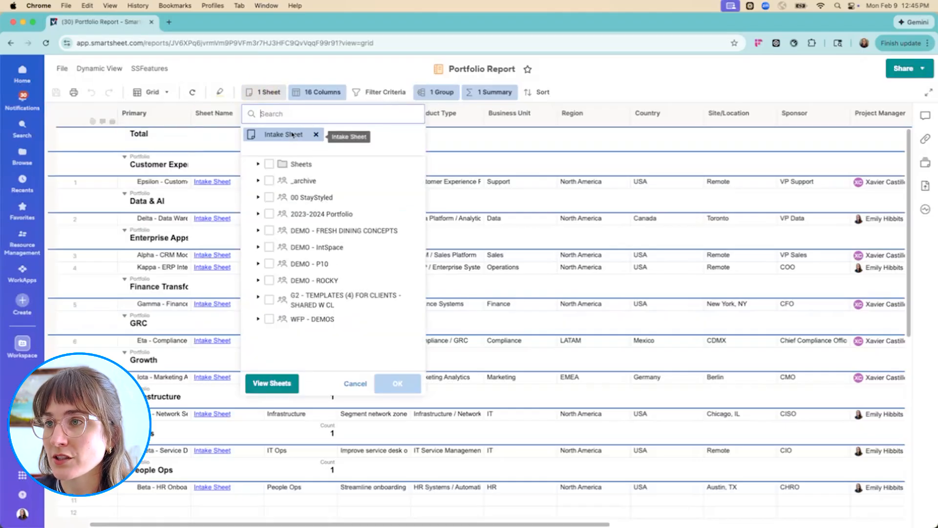
left_click(306, 75)
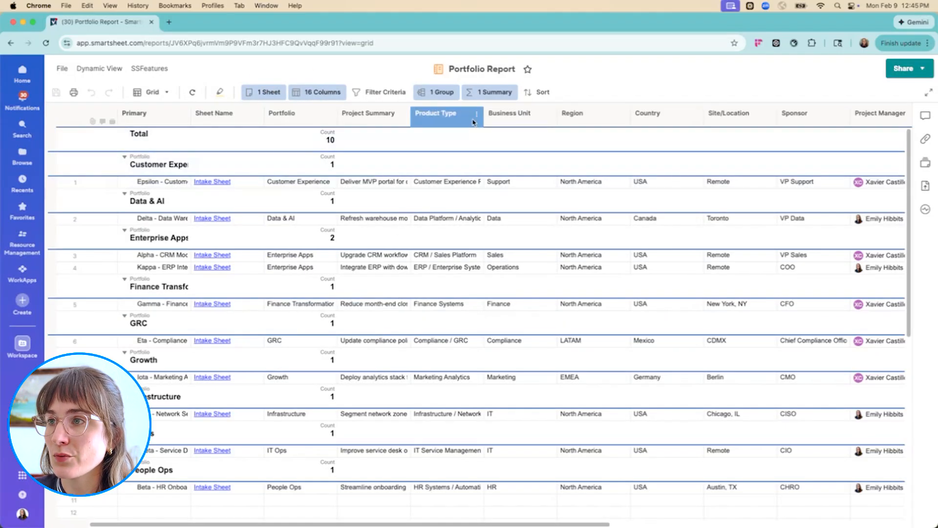
left_click(445, 94)
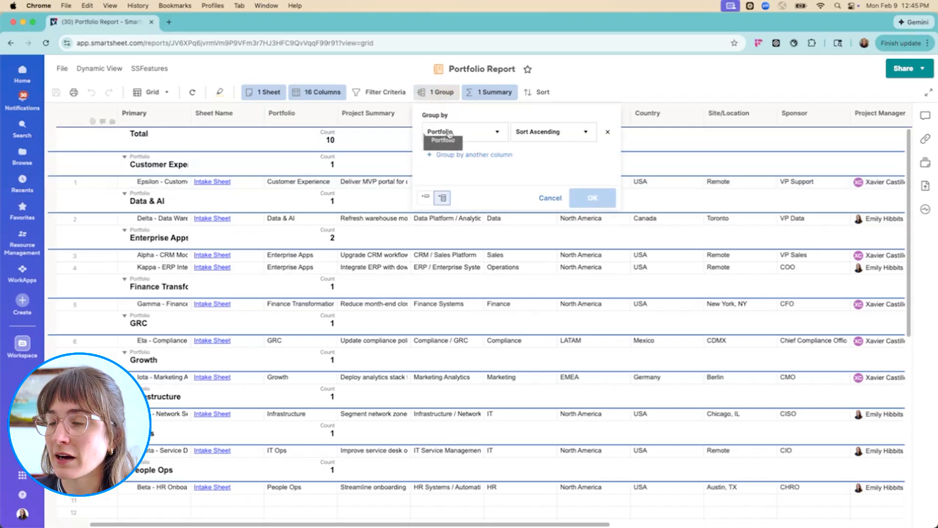
left_click(303, 117)
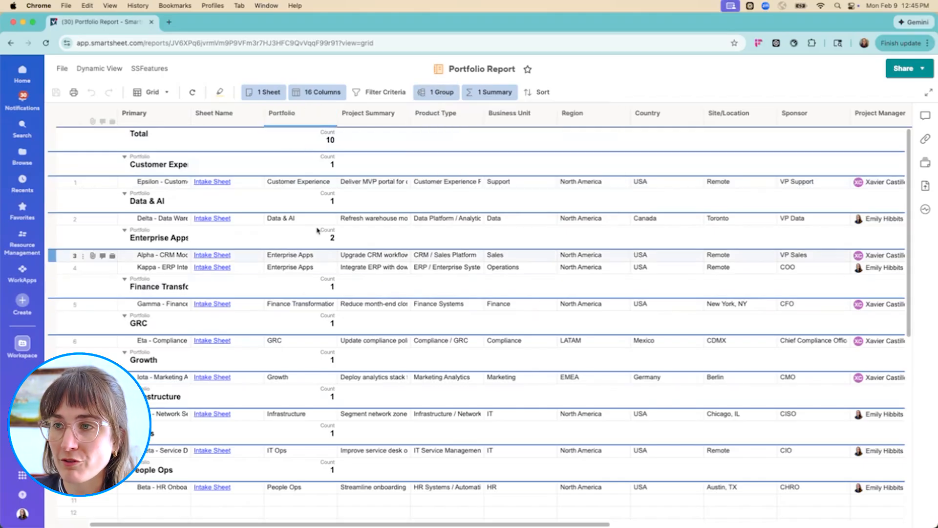
left_click(488, 92)
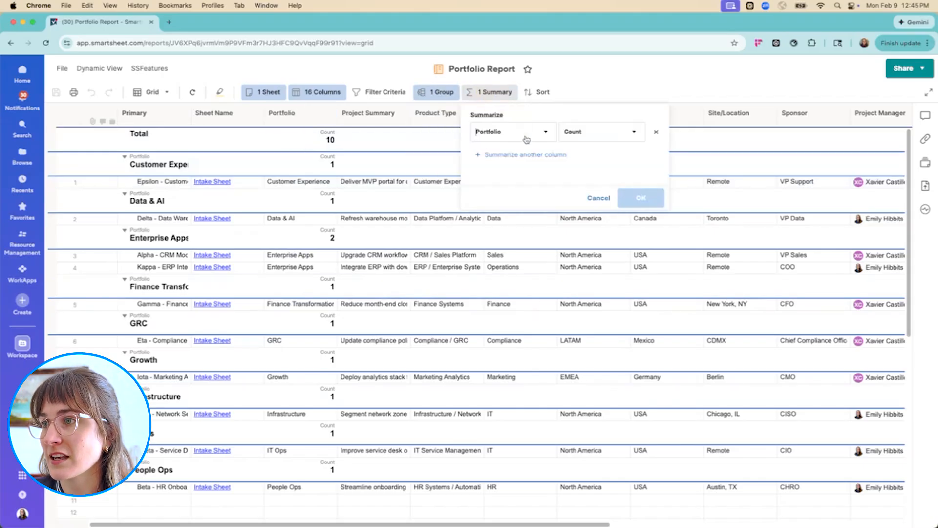
Widen the Primary column of the Portfolio Report so the full project names fit
left_click(172, 124)
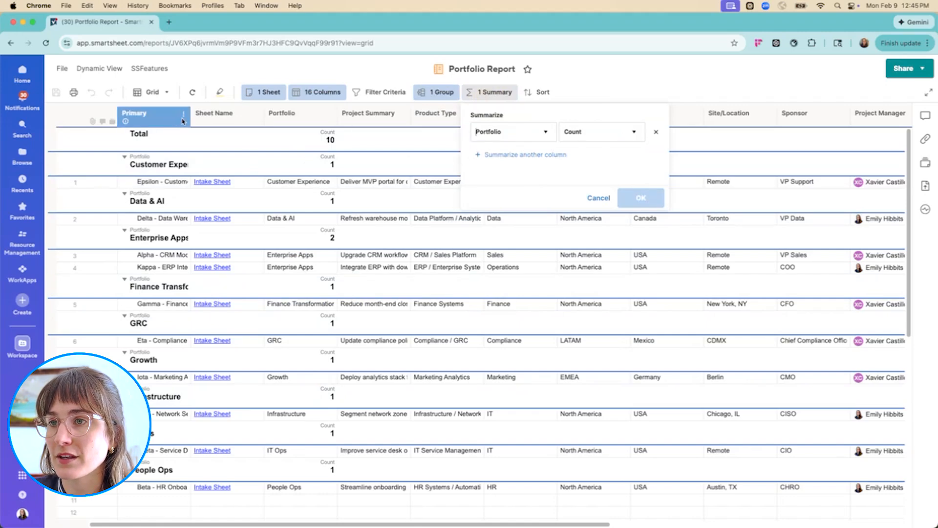
left_click(189, 123)
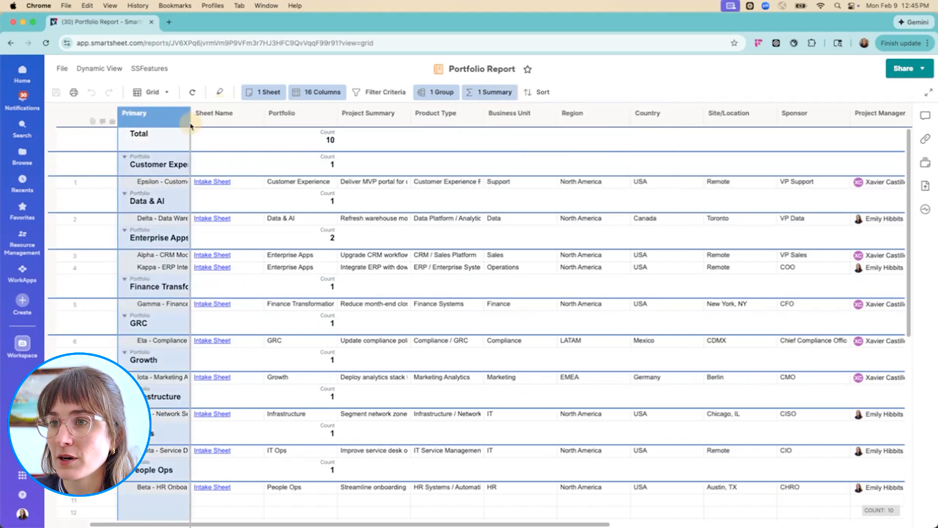
left_click_drag(190, 122, 236, 128)
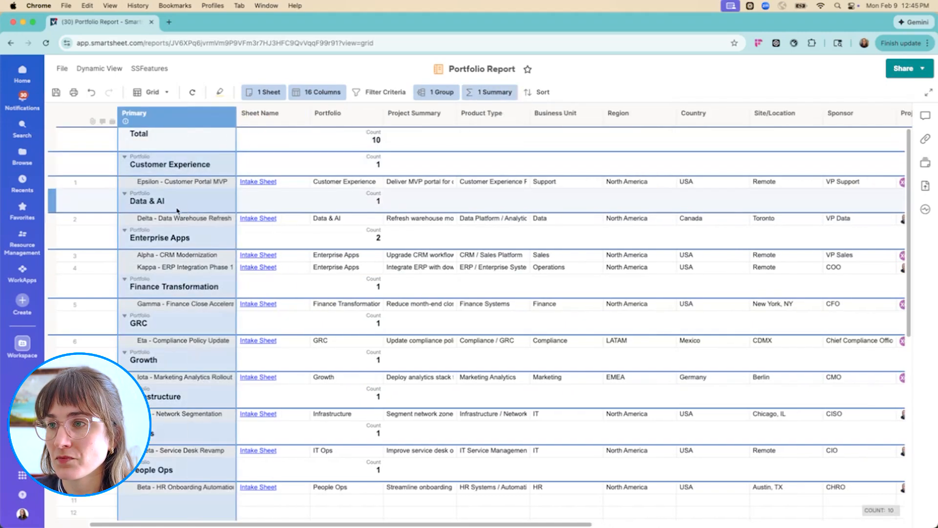
Return to the Portfolio Dashboard and review the Delivery Director and Project Manager charts and the All Priority Items list
left_click(11, 44)
left_click(486, 347)
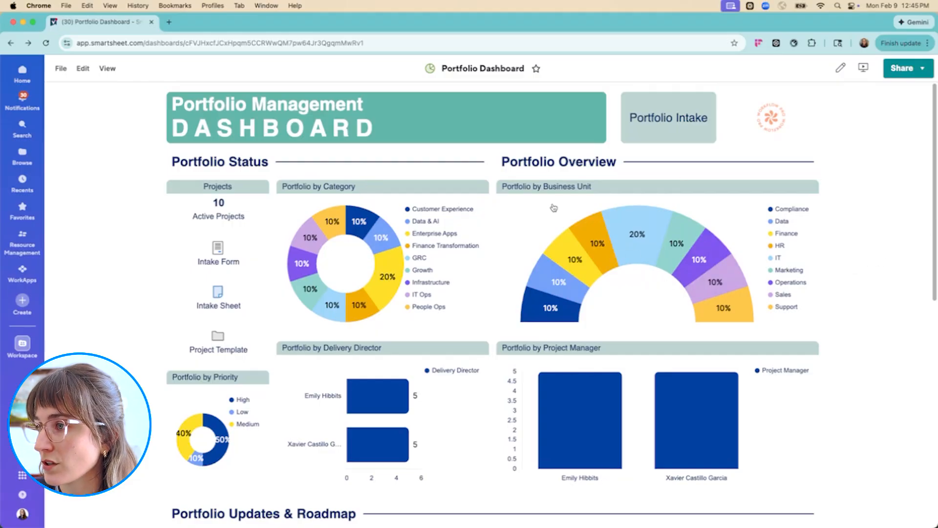
scroll(888, 265, "down", 2)
scroll(888, 265, "down", 1)
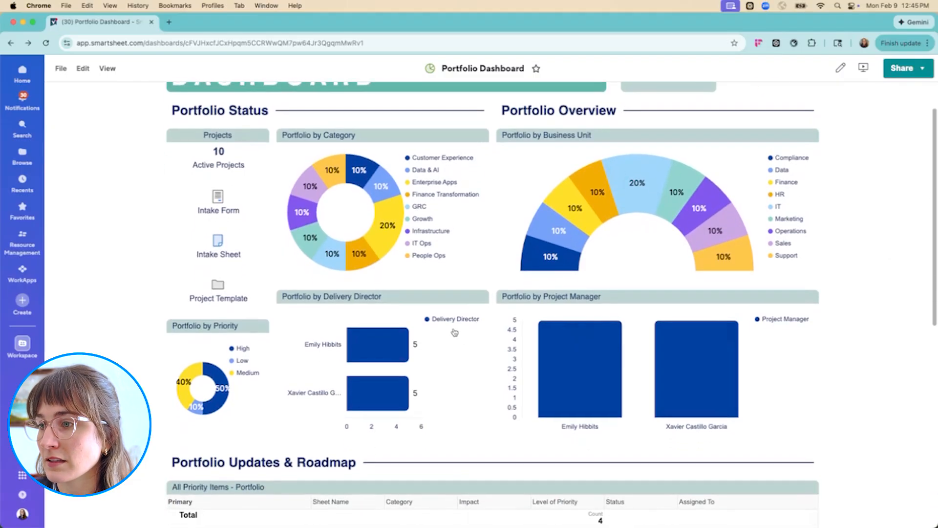
mouse_move(387, 345)
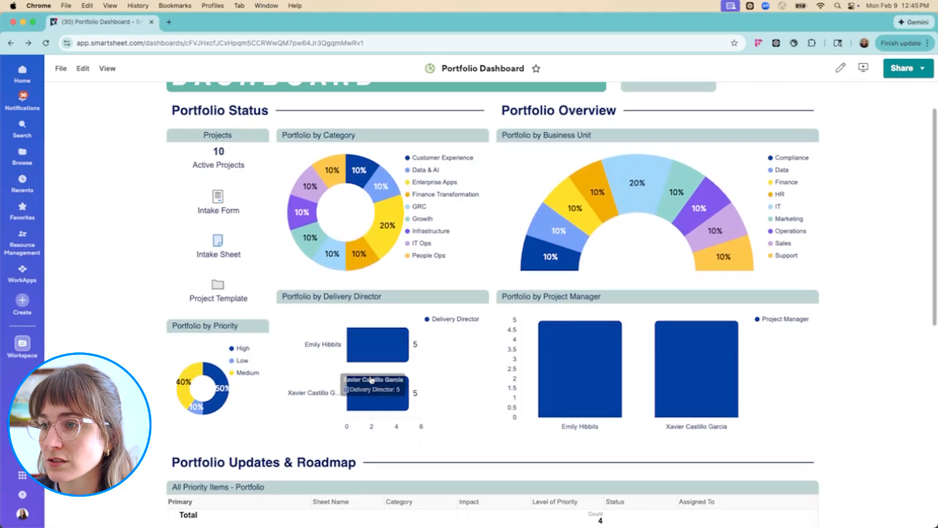
scroll(122, 362, "down", 1)
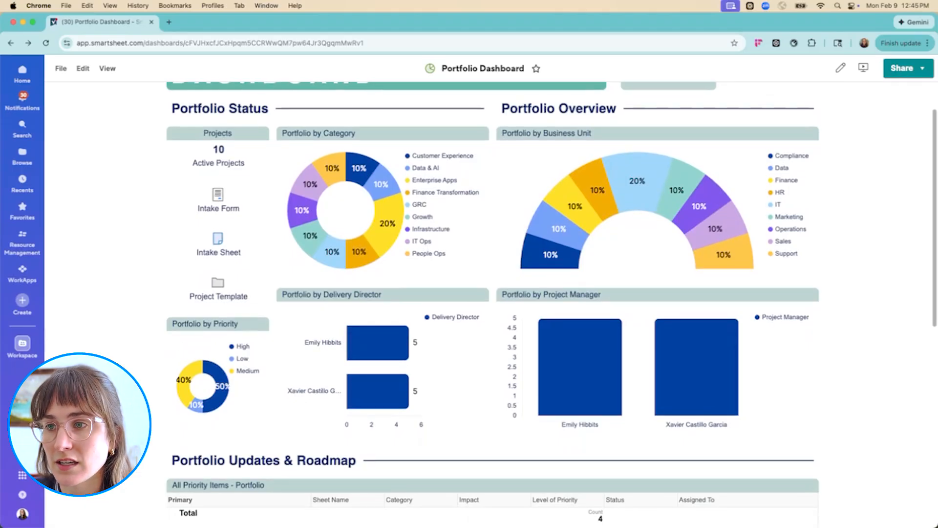
scroll(160, 344, "down", 2)
scroll(117, 338, "down", 4)
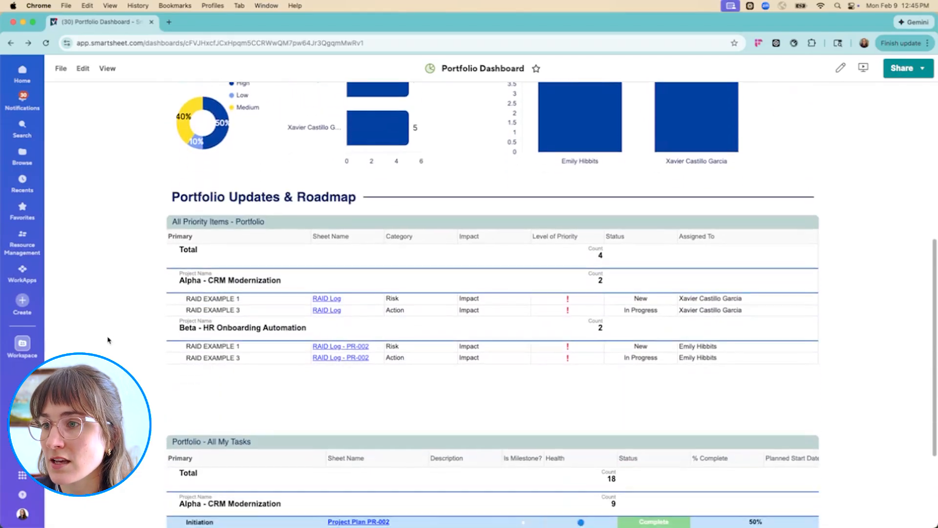
scroll(113, 340, "down", 4)
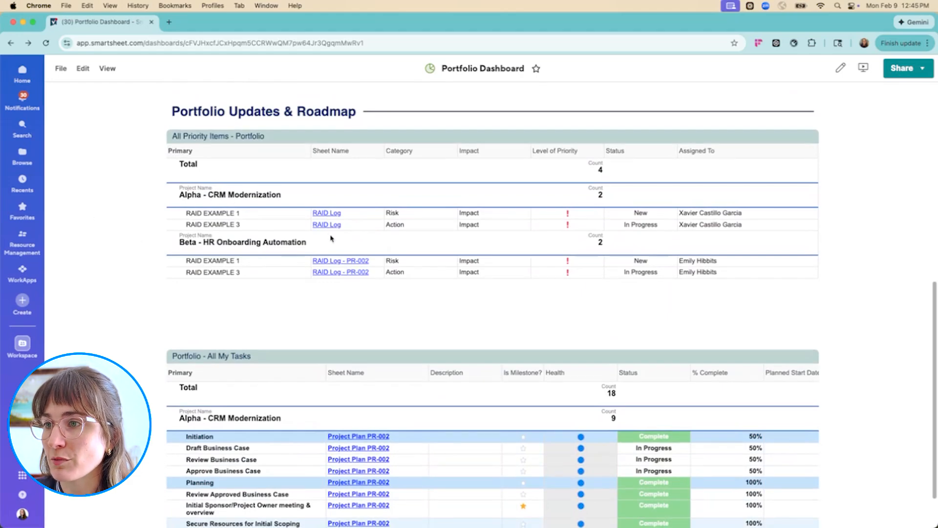
scroll(206, 226, "down", 1)
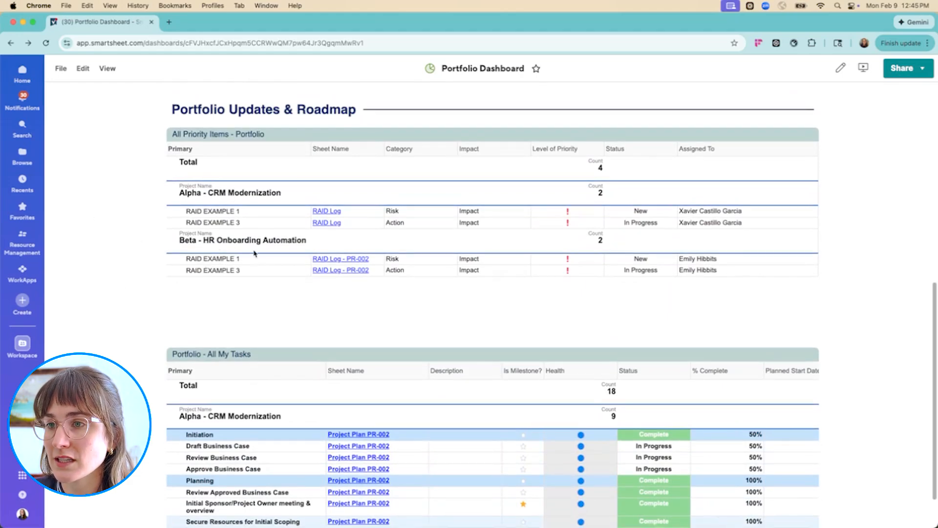
Open RAID Log - PR-002 from the All Priority Items list, review its RAID entries, and return to the dashboard
left_click(348, 262)
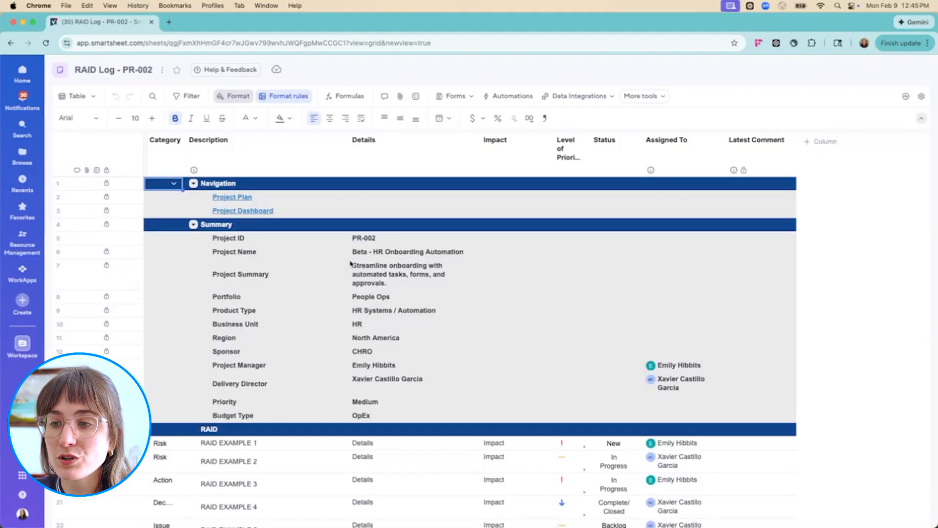
scroll(409, 357, "down", 2)
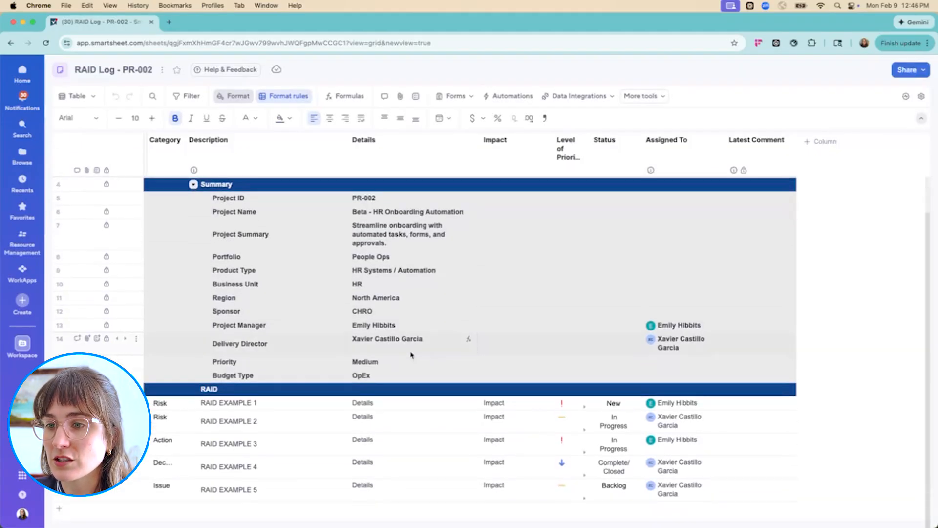
left_click(11, 43)
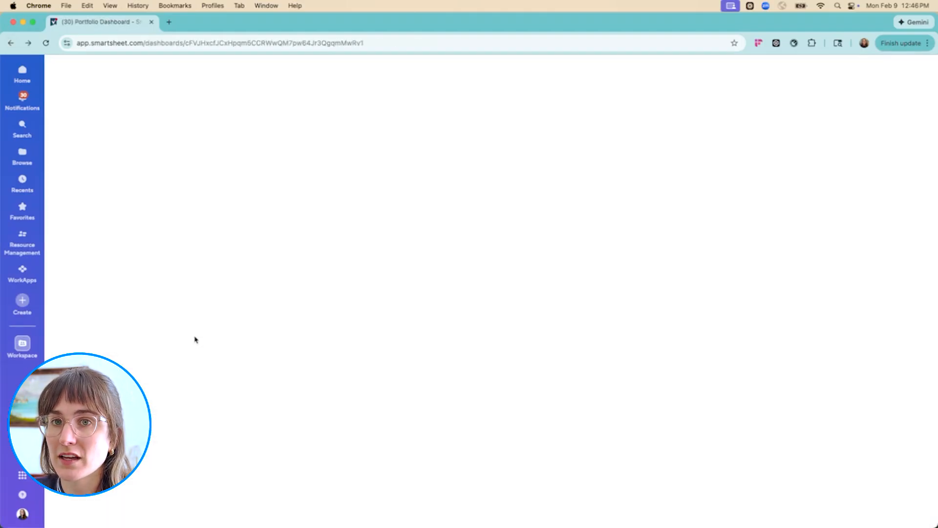
Open the report behind All Priority Items, view the Category options for Beta's RAID EXAMPLE 1, and return to the dashboard
scroll(195, 340, "down", 4)
scroll(440, 434, "down", 2)
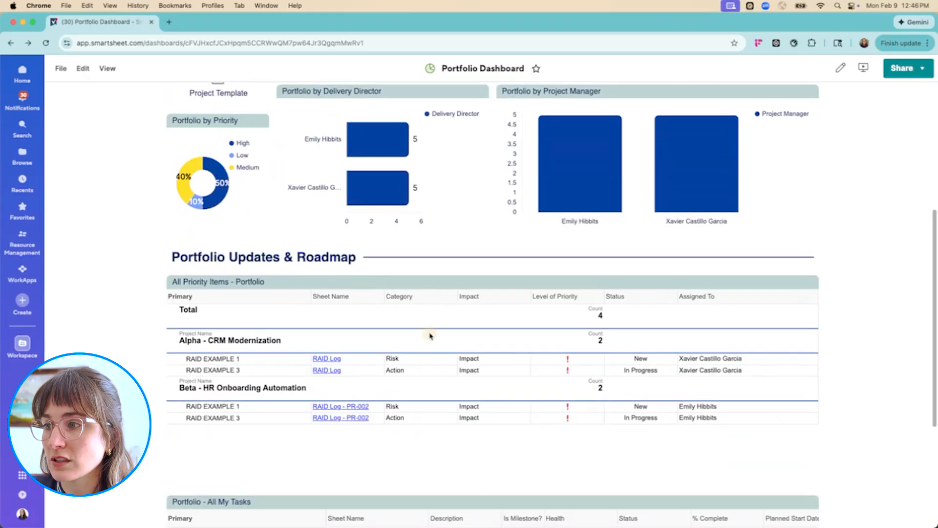
left_click(430, 336)
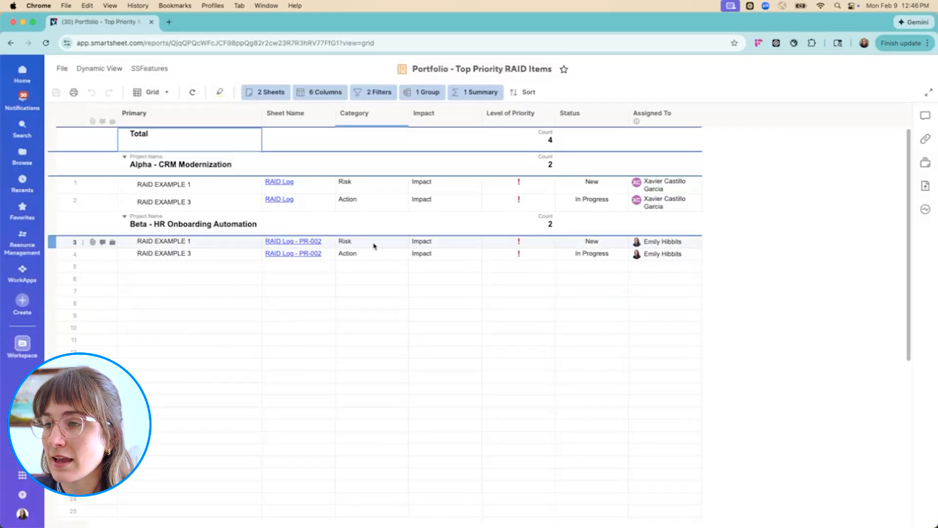
left_click(370, 246)
left_click(402, 242)
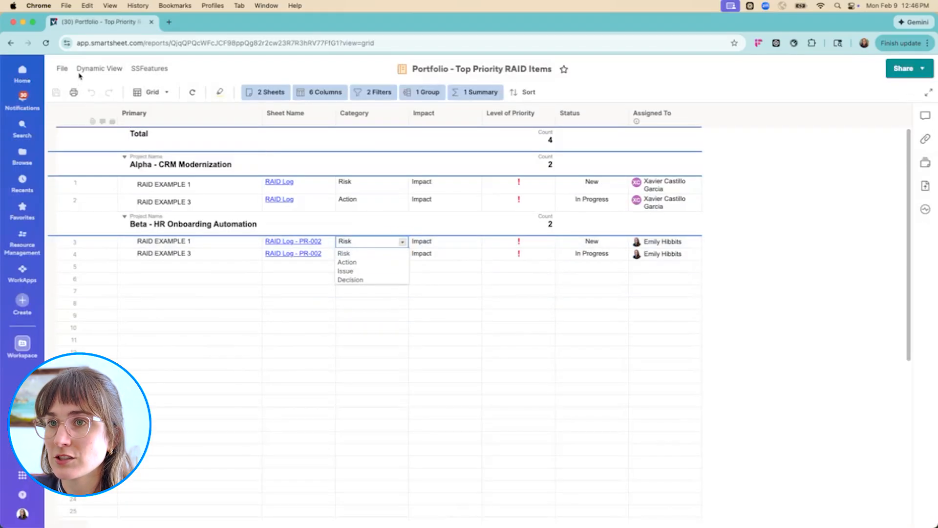
left_click(10, 43)
Review the Portfolio - All My Tasks list on the Portfolio Dashboard
scroll(489, 303, "down", 6)
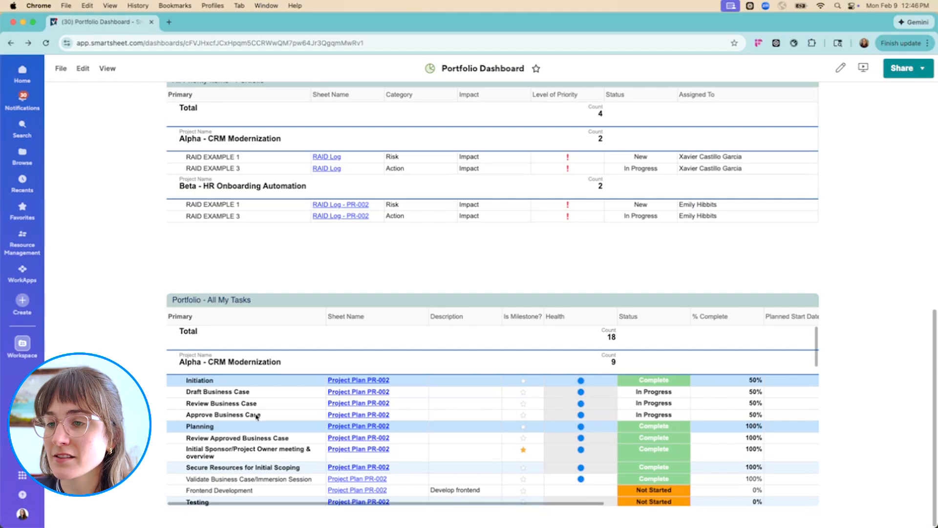
scroll(492, 385, "down", 3)
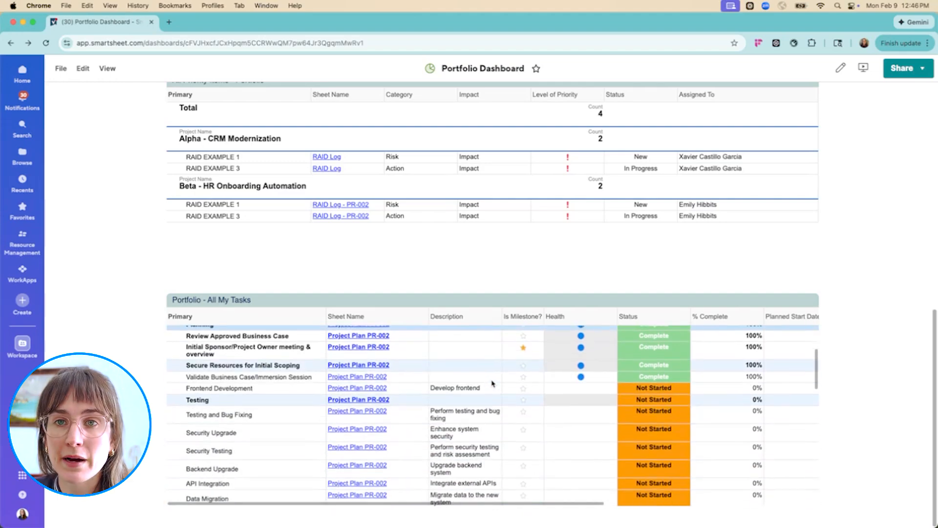
scroll(492, 382, "up", 3)
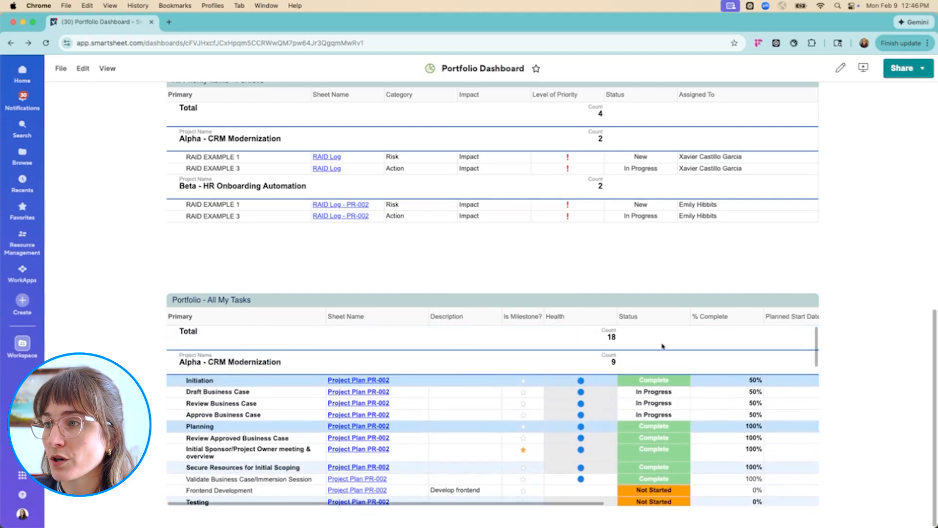
scroll(858, 288, "up", 10)
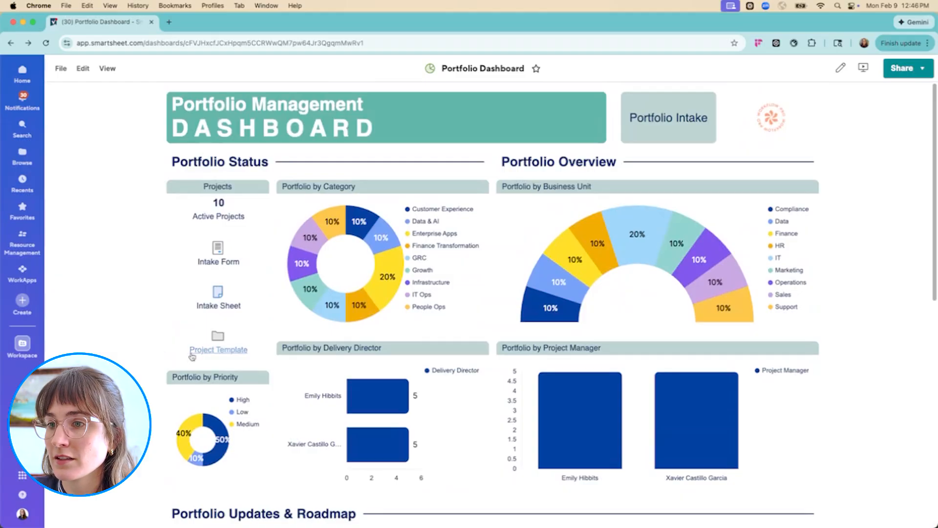
scroll(133, 367, "down", 10)
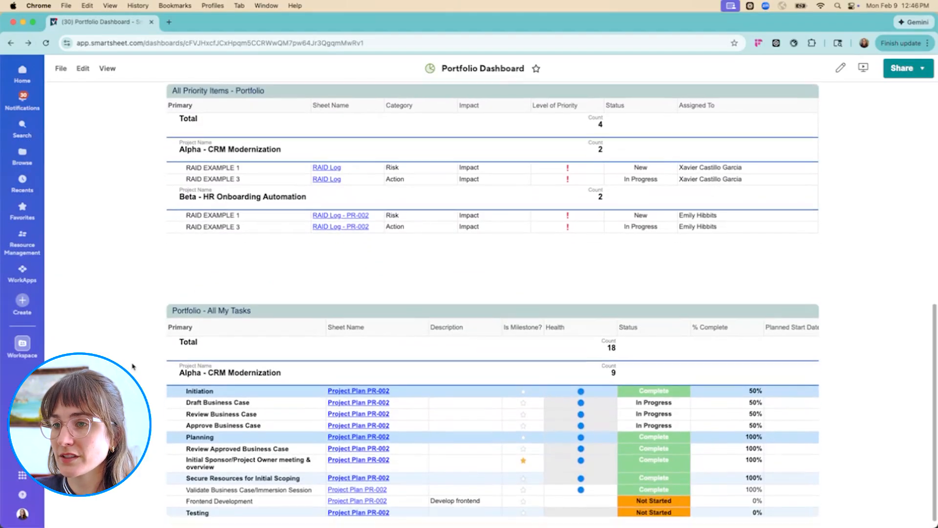
Open the report behind All My Tasks, check its grouping, collapse both project groups, re-expand Alpha - CRM Modernization, and return to the dashboard
left_click(277, 310)
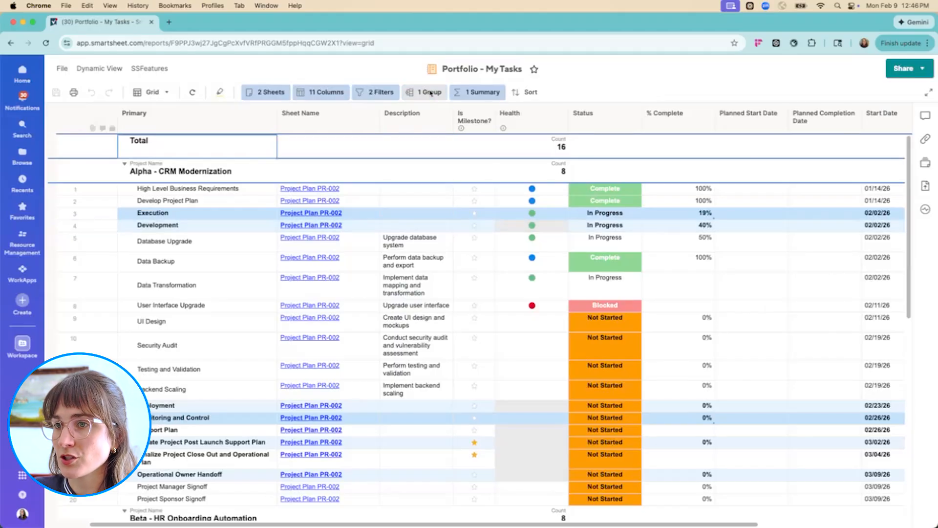
left_click(430, 91)
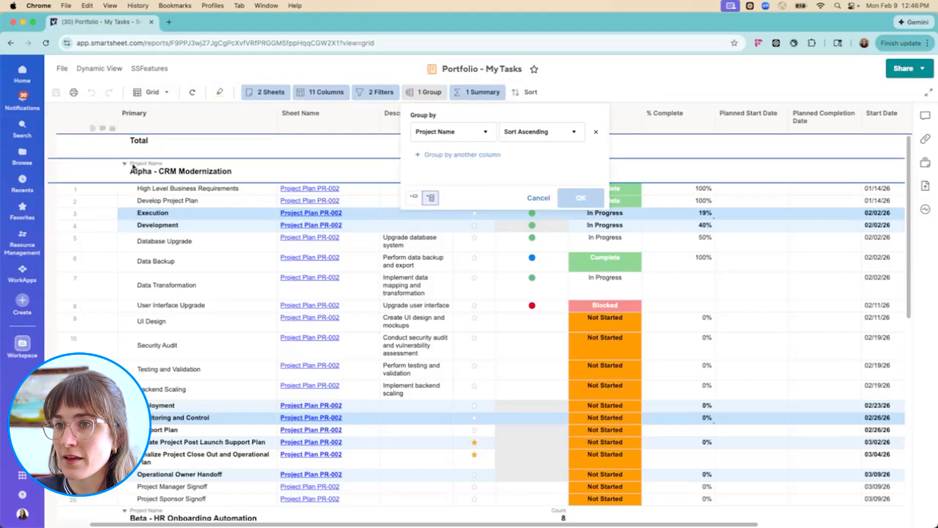
left_click(125, 164)
left_click(125, 188)
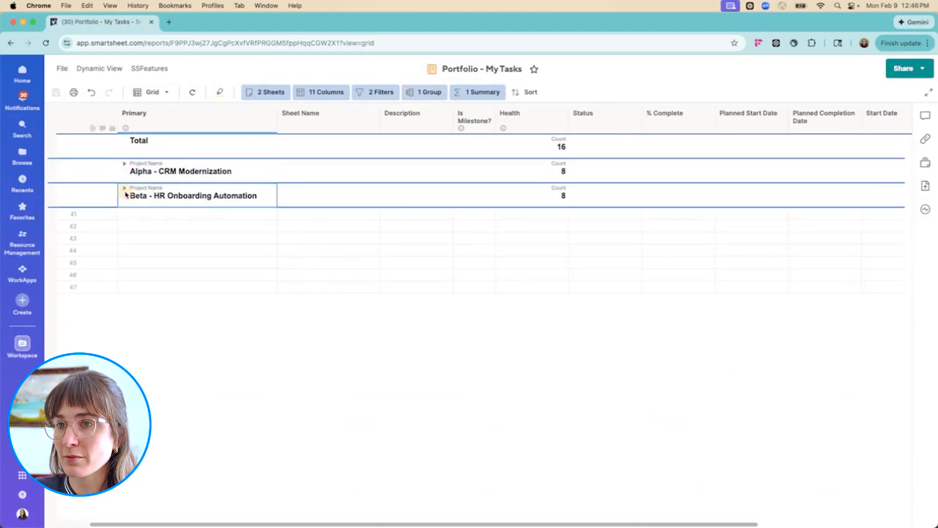
left_click(124, 164)
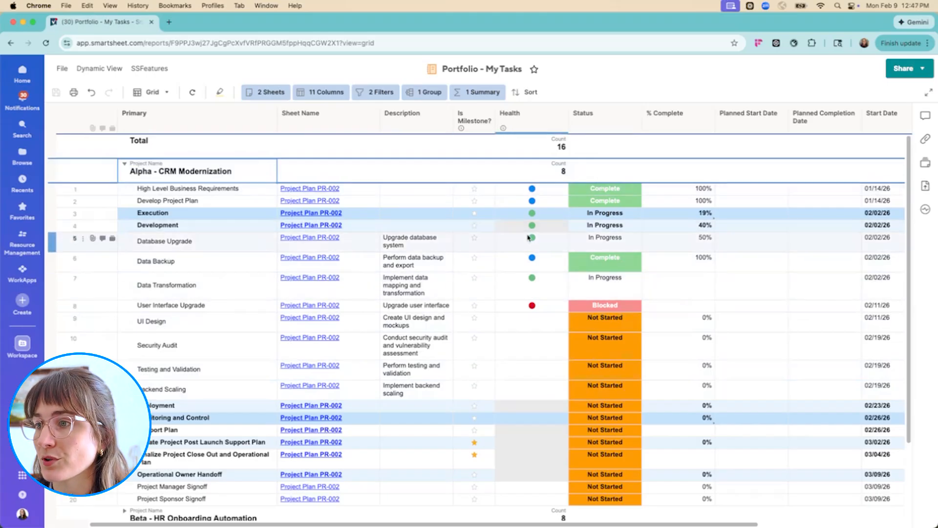
left_click(11, 43)
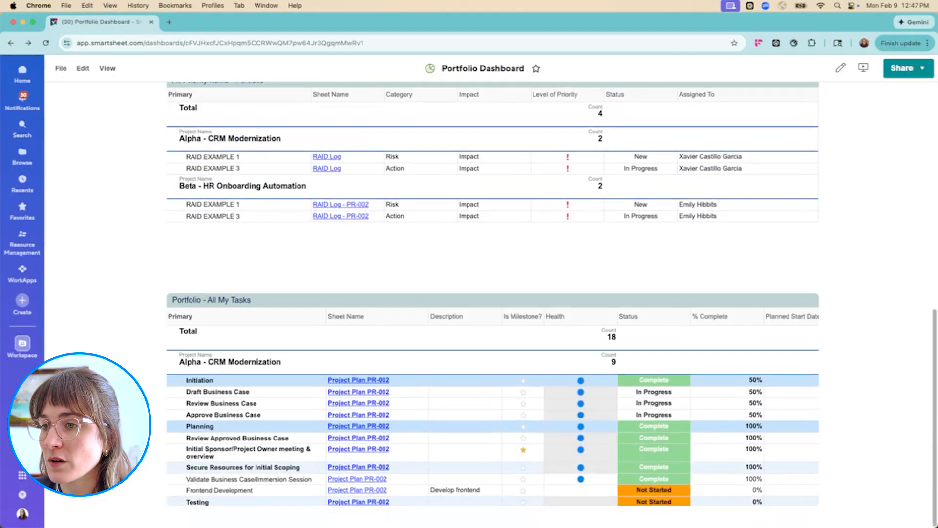
Look back over the Portfolio Dashboard's updates and status charts, then go back to the previous page
scroll(492, 303, "up", 6)
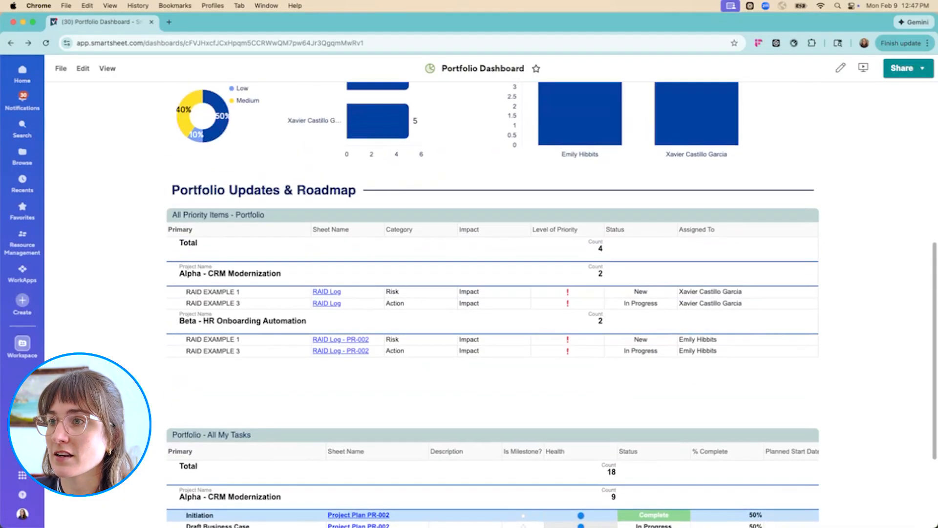
scroll(492, 303, "up", 3)
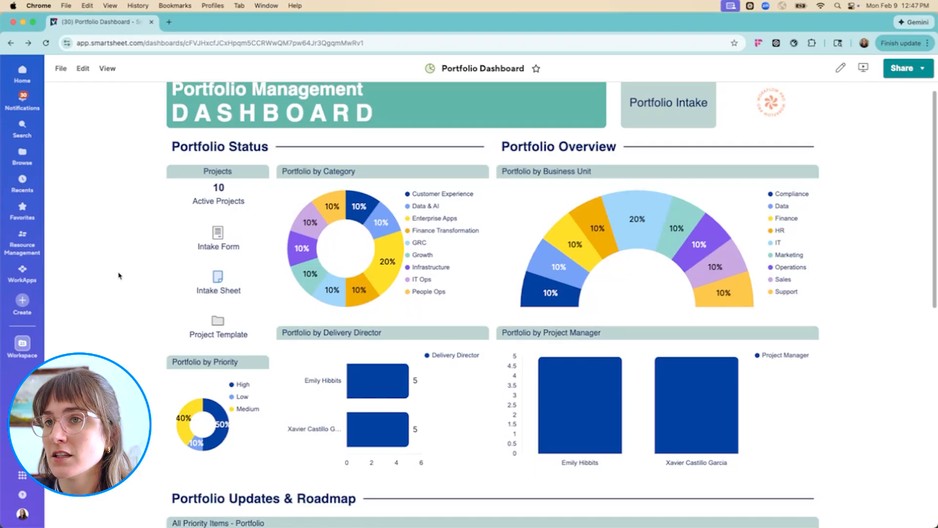
left_click(10, 43)
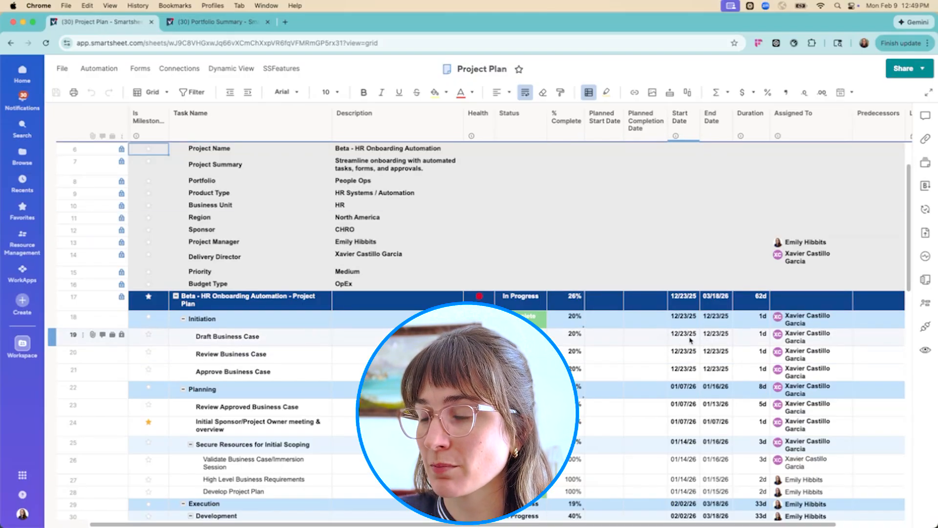
Check the start and end dates on the Beta - HR Onboarding Automation summary row of the Project Plan
left_click(682, 300)
left_click(711, 302)
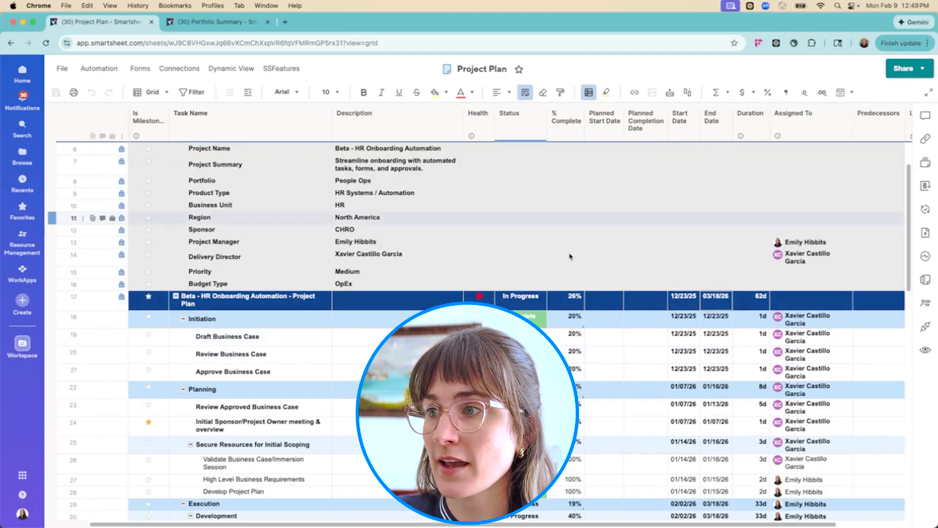
In the Portfolio Summary sheet, start a cell link for PR-002's Project Start Date, search for "pr-002", and choose Project Plan PR-002 as the source
left_click(233, 27)
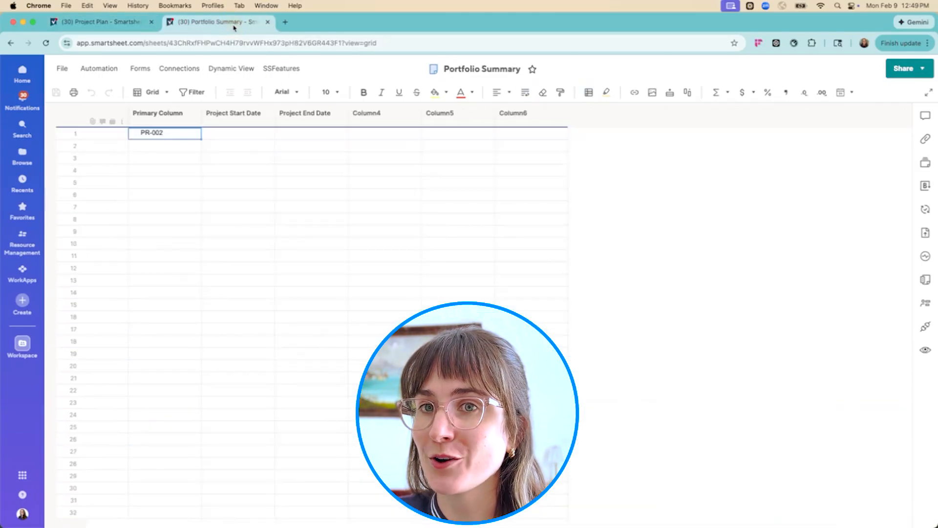
right_click(213, 137)
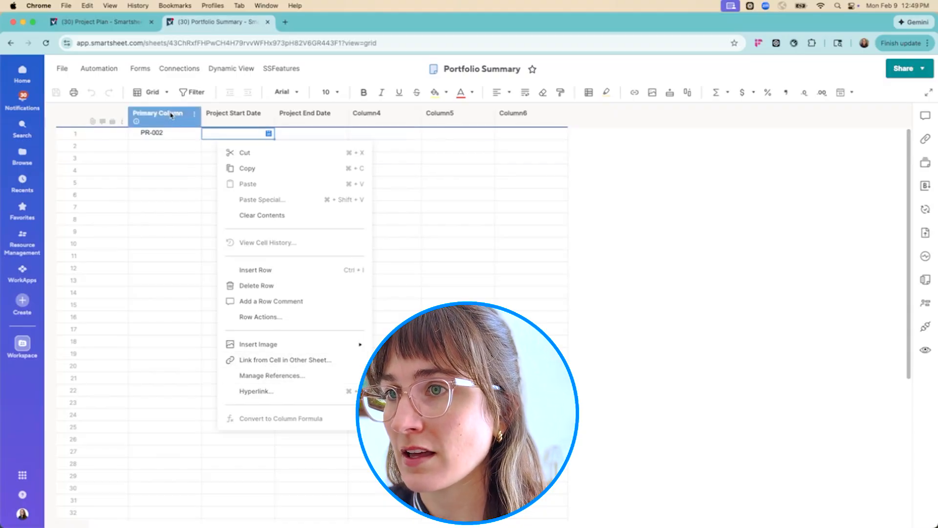
left_click(171, 134)
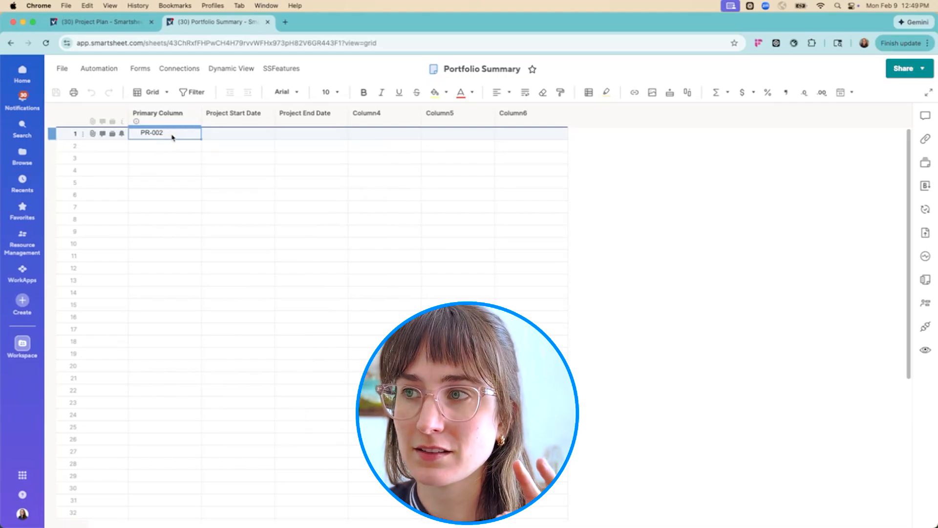
right_click(215, 138)
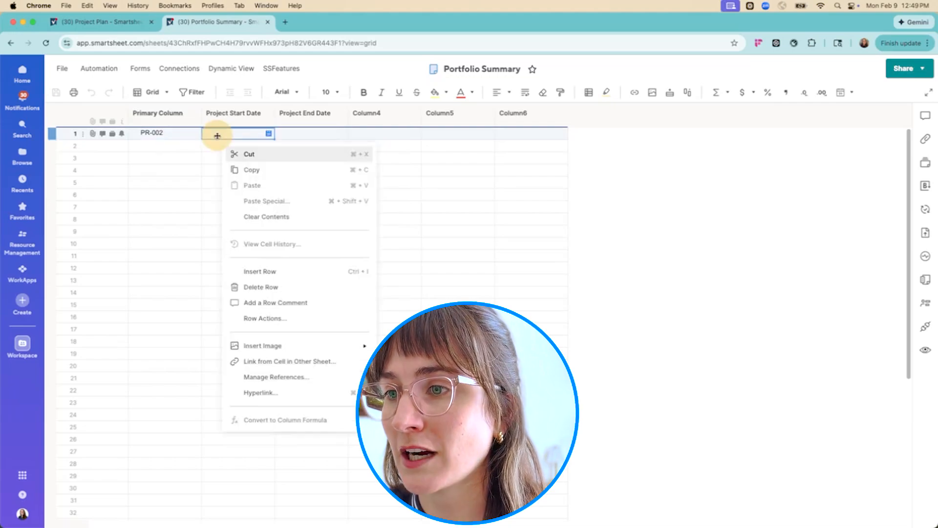
left_click(290, 362)
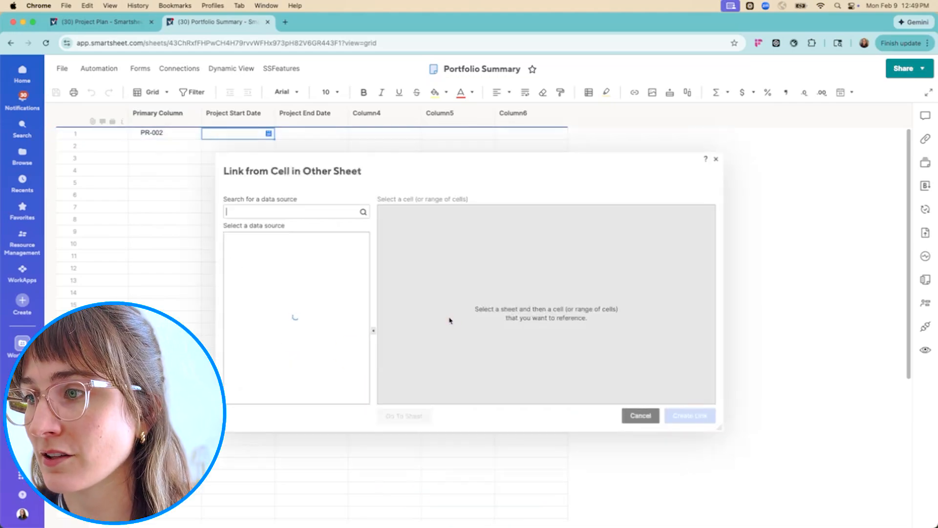
type("pr-002")
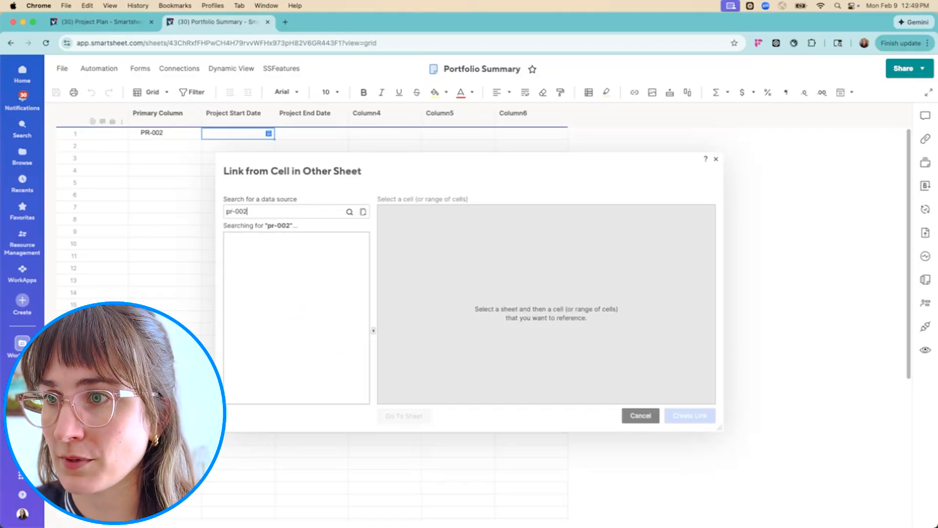
left_click(267, 244)
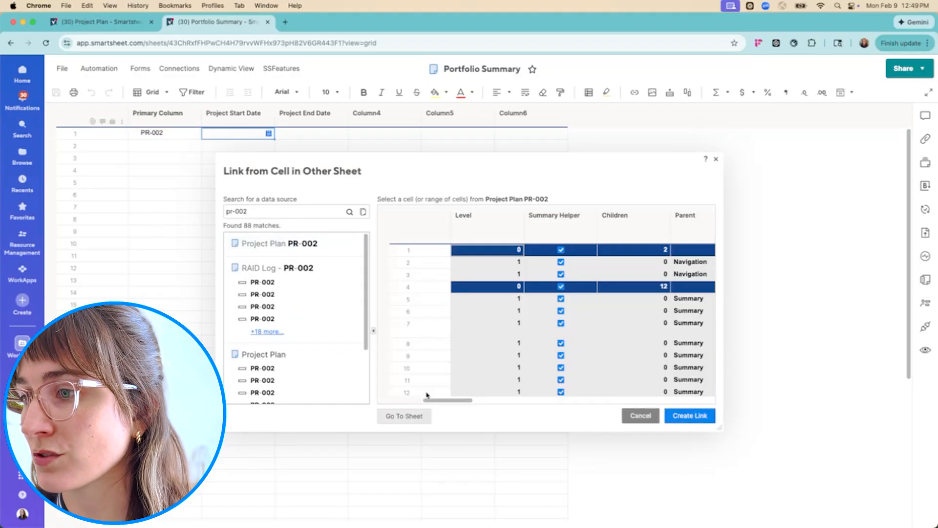
Select the Start Date on the source plan's row 17 project summary row and create the cell link
scroll(488, 371, "down", 5)
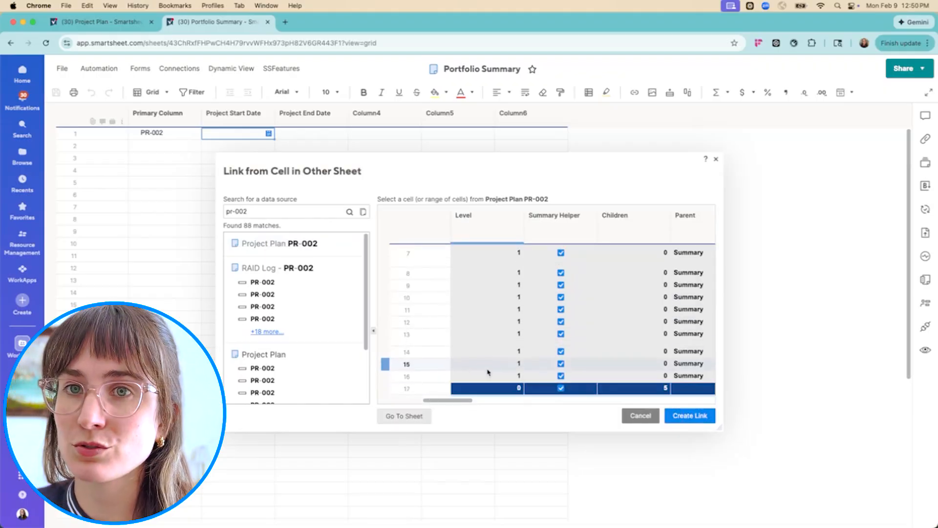
mouse_move(467, 401)
left_mouse_down()
mouse_move(712, 394)
mouse_move(685, 403)
mouse_move(694, 402)
left_mouse_up()
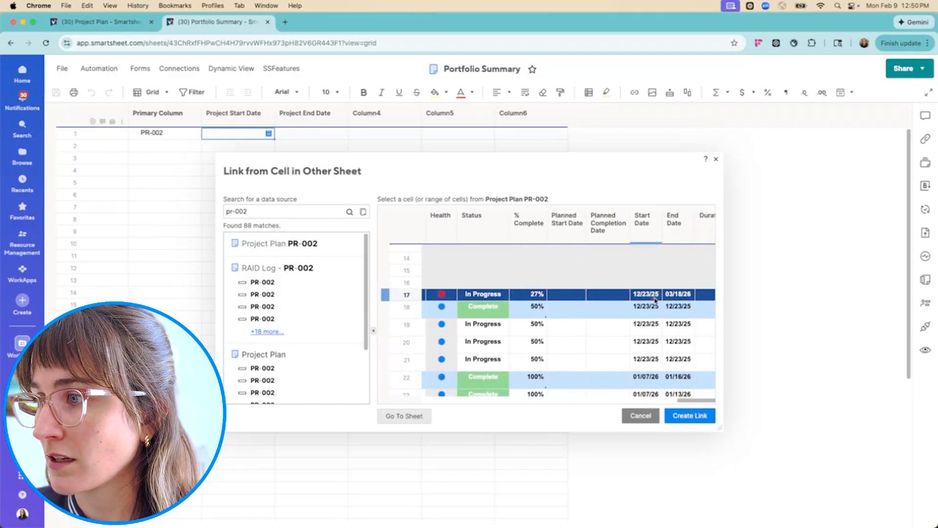
left_click(640, 215)
left_click(646, 306)
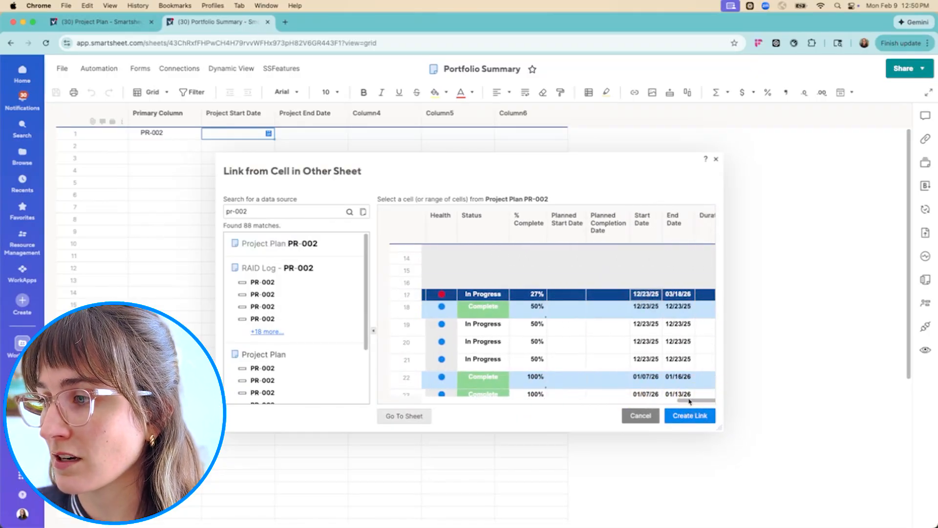
left_click(684, 413)
Link PR-002's Project End Date to the summary row's End Date in Project Plan PR-002, then save the sheet
right_click(310, 135)
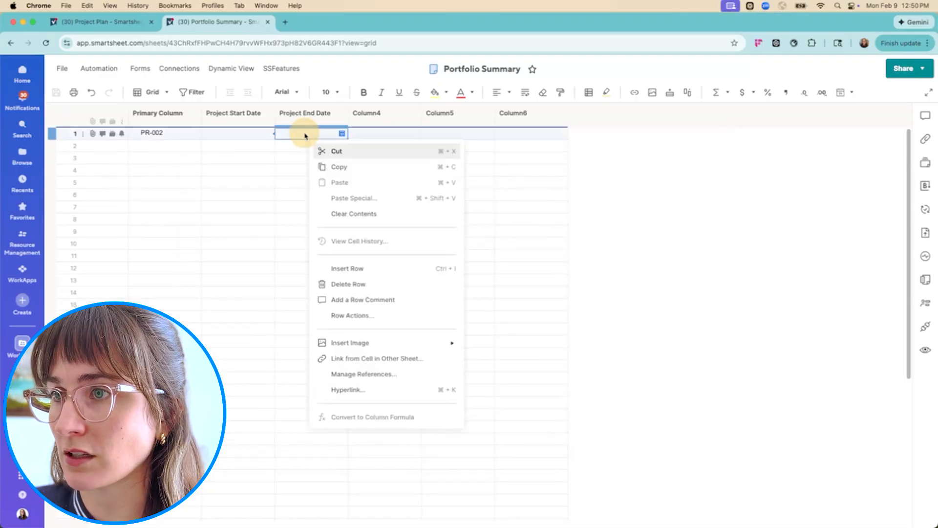
left_click(320, 359)
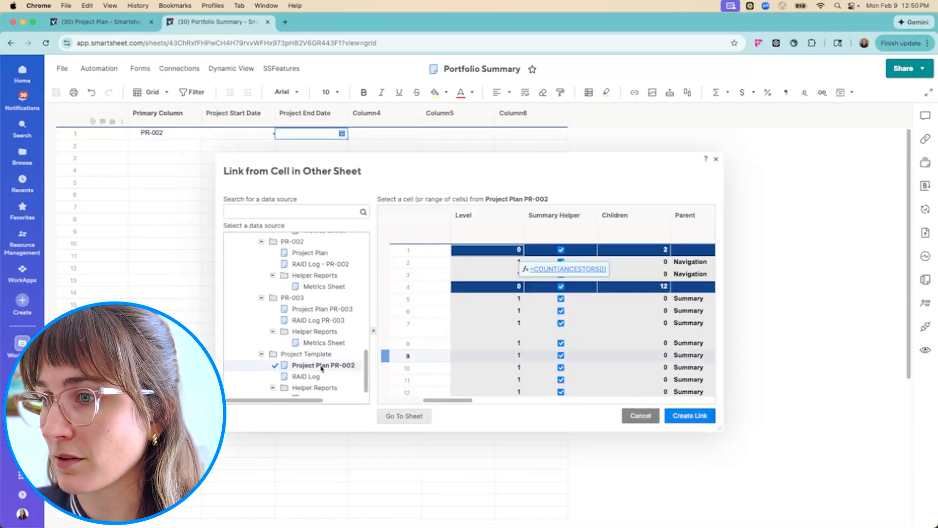
mouse_move(456, 403)
left_mouse_down()
mouse_move(716, 400)
mouse_move(690, 398)
mouse_move(700, 399)
left_mouse_up()
scroll(640, 342, "down", 5)
left_click(618, 341)
left_click(702, 416)
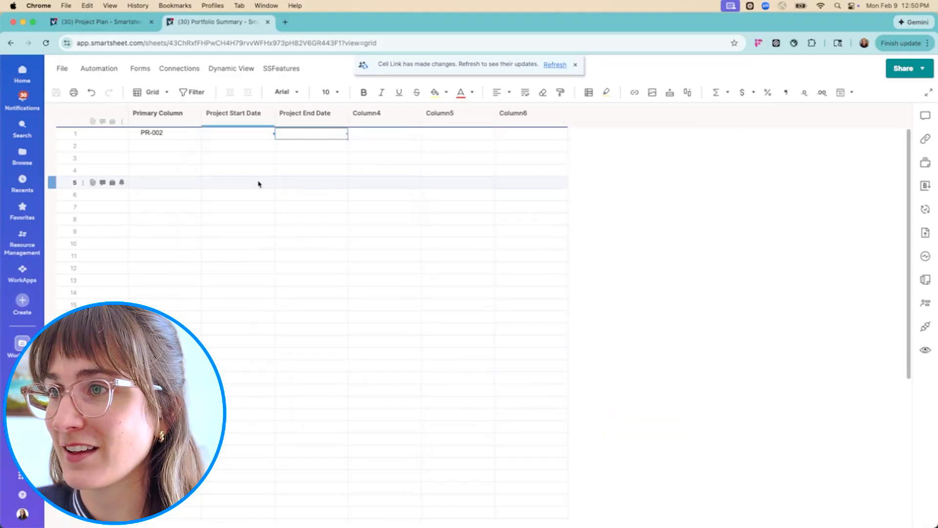
left_click(55, 92)
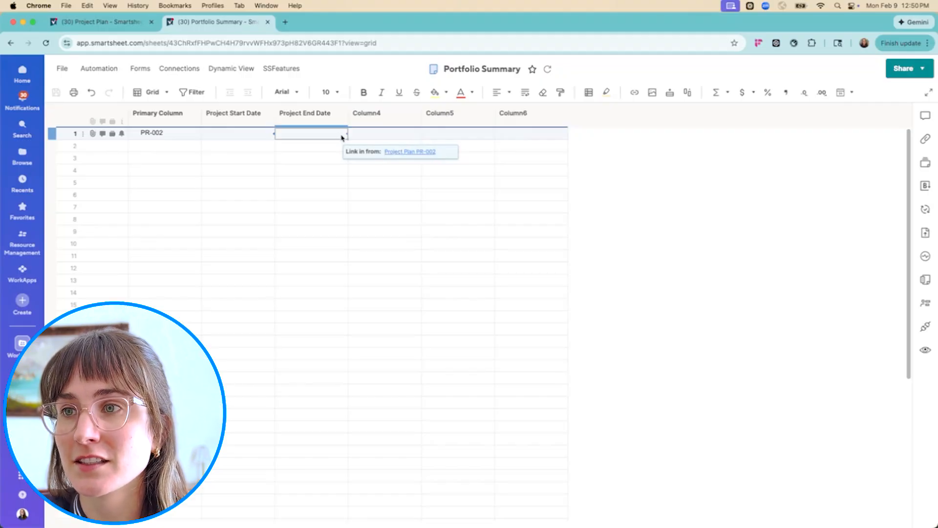
Extend the Beta - HR Onboarding Automation schedule in the Project Plan to end on 03/27/26, save it, and reload the Portfolio Summary
left_click(105, 29)
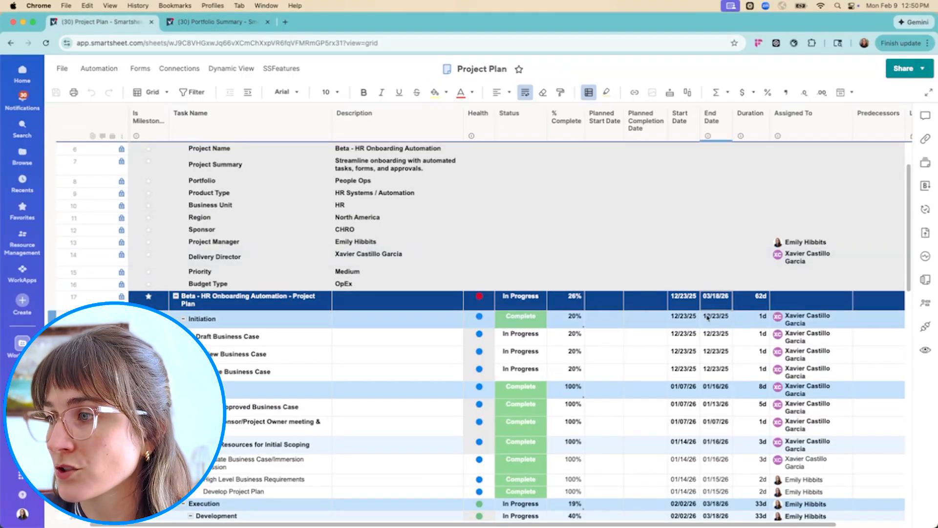
scroll(716, 320, "down", 15)
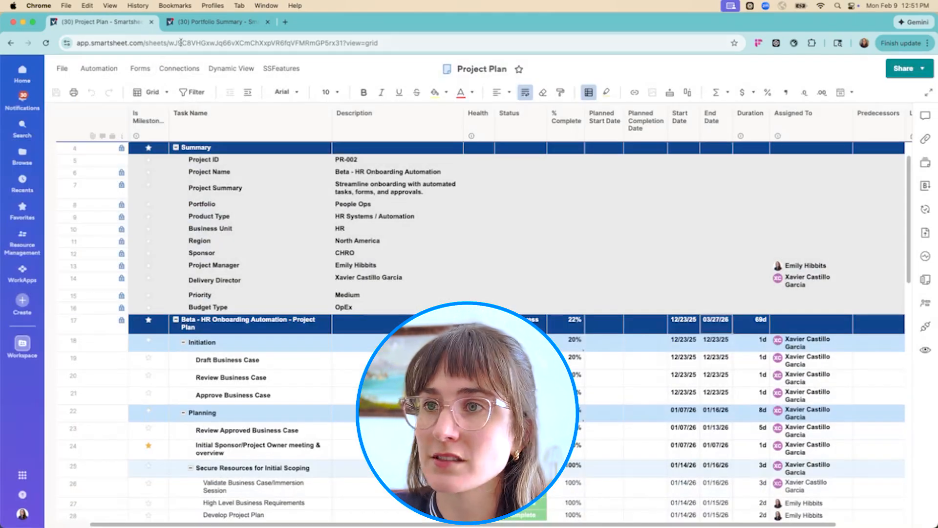
left_click(215, 22)
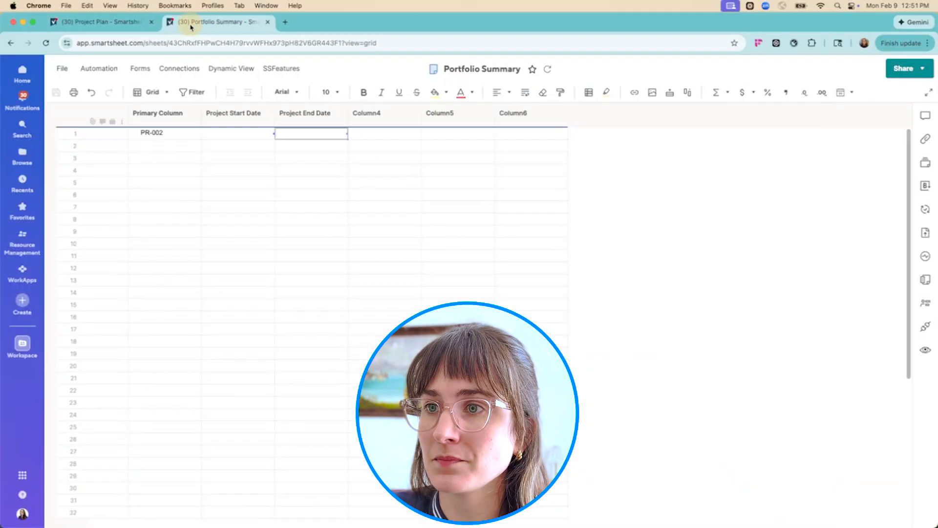
left_click(47, 44)
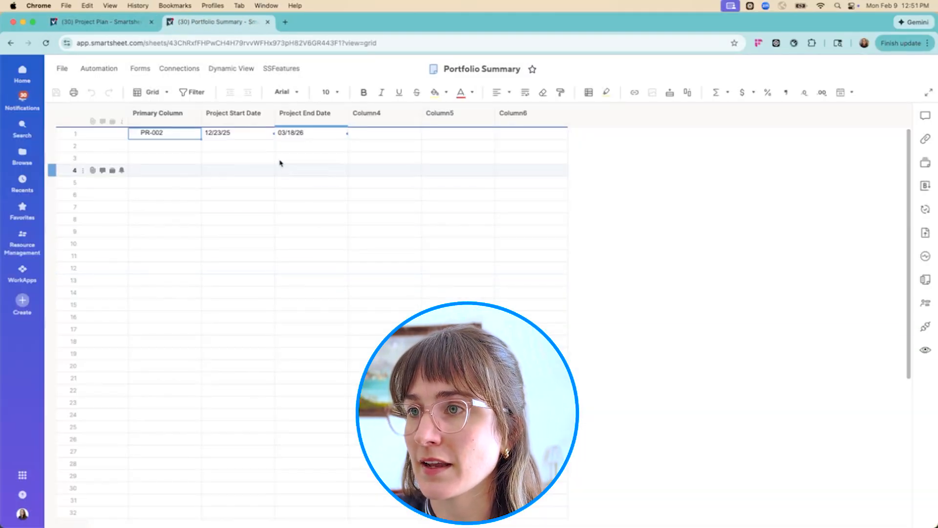
left_click(285, 137)
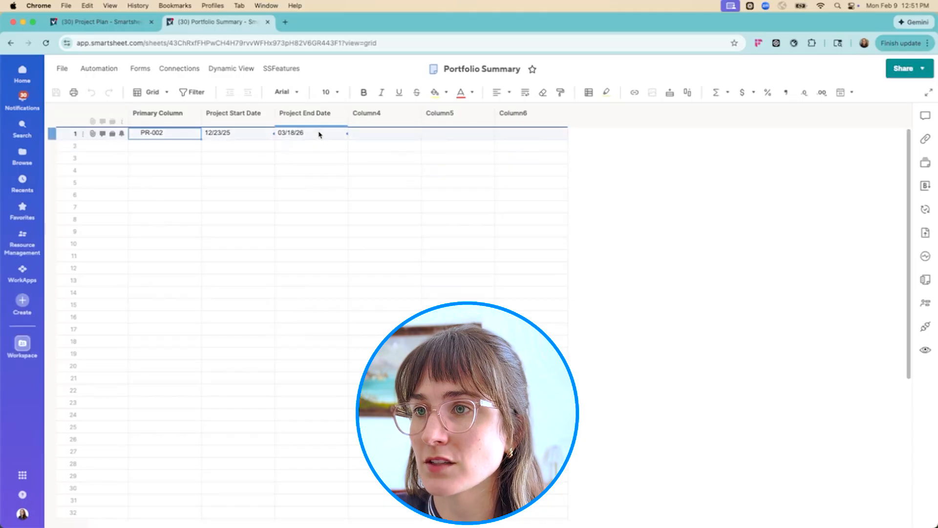
left_click(47, 44)
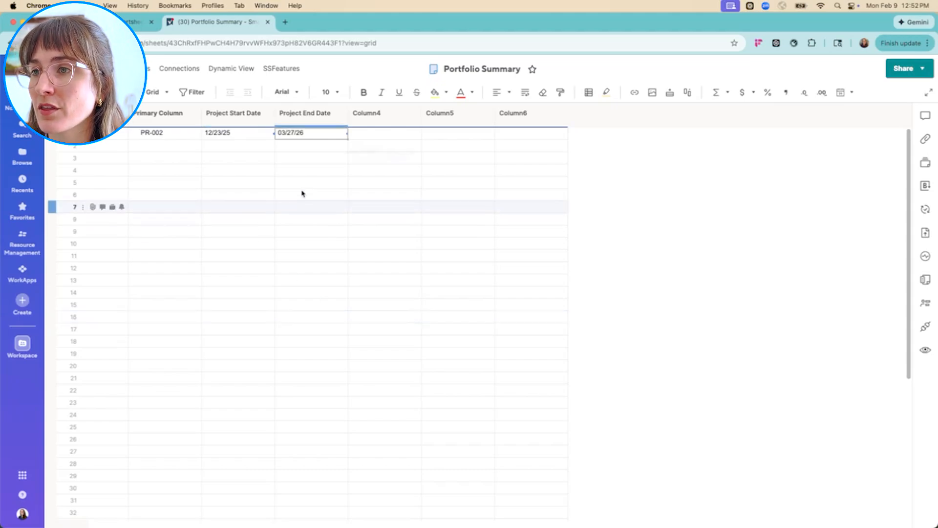
Review the linked PR-002 row, then examine the Project Plan's summary fields and task dates as further candidates for roll-up
left_click_drag(150, 135, 314, 134)
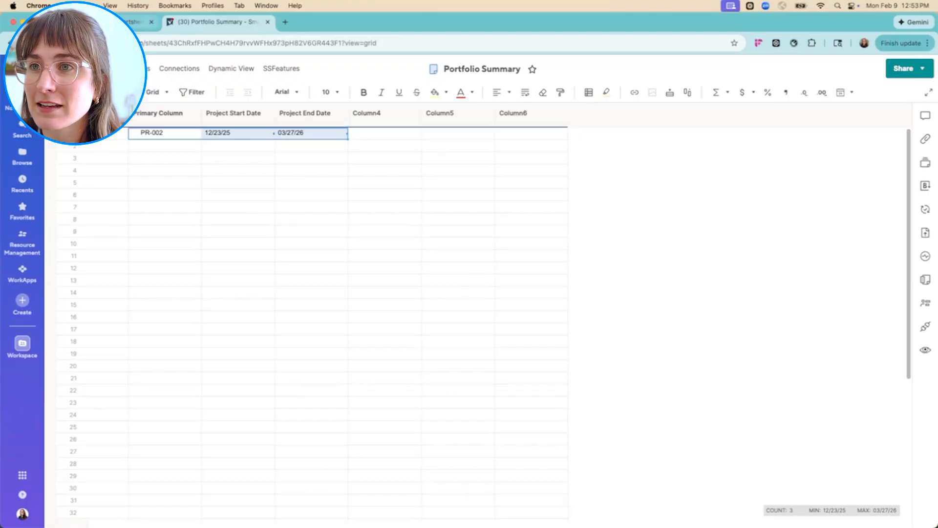
left_click(128, 22)
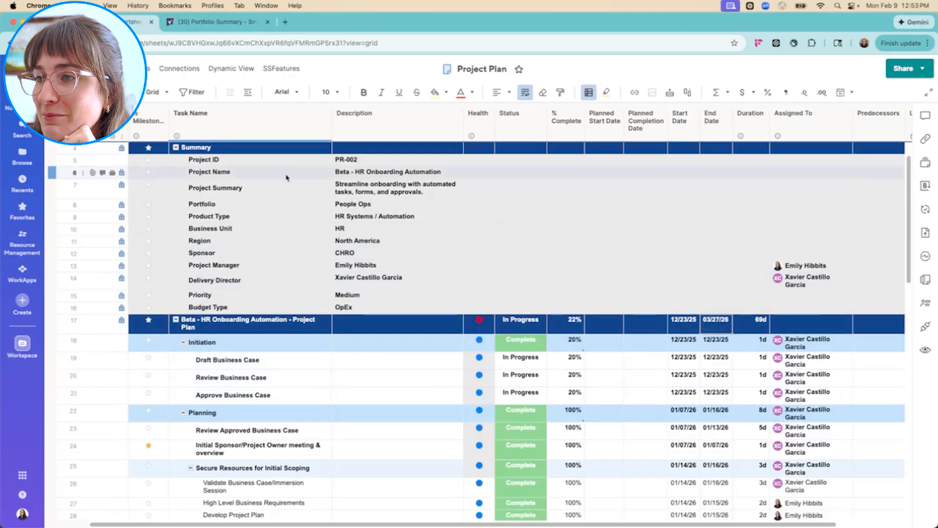
left_click(359, 228)
left_click(362, 215)
left_click(378, 194)
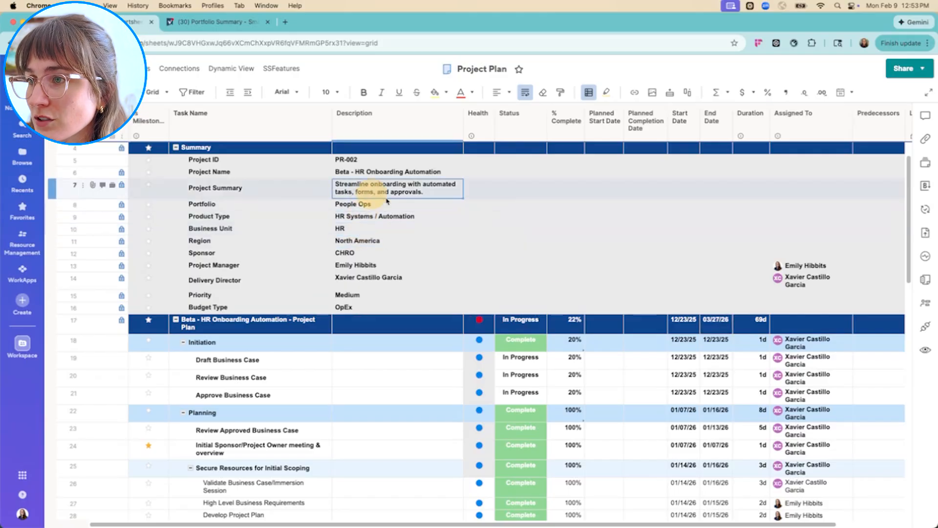
left_click(716, 393)
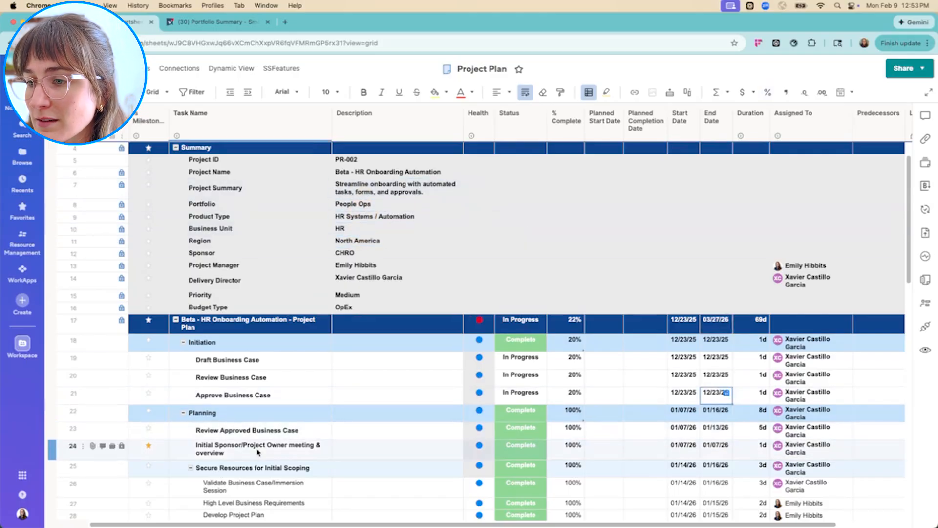
scroll(258, 452, "down", 3)
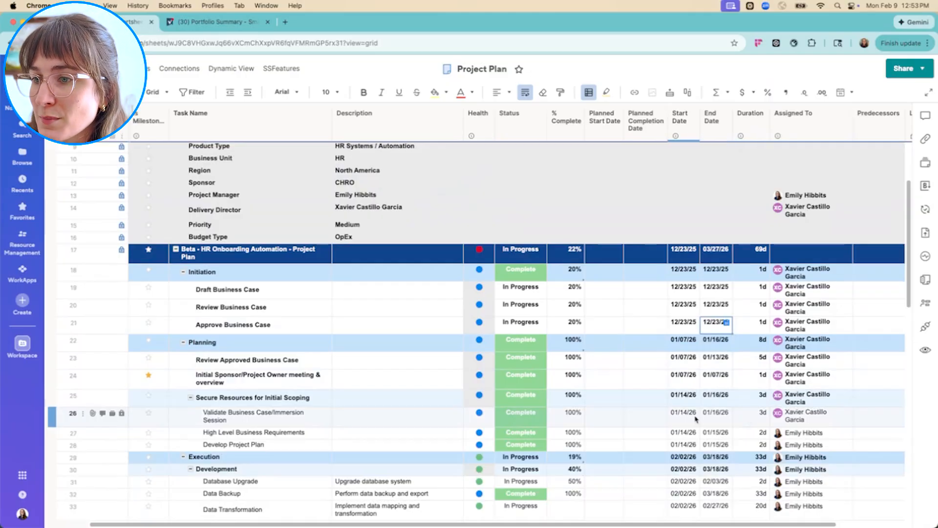
scroll(696, 419, "up", 5)
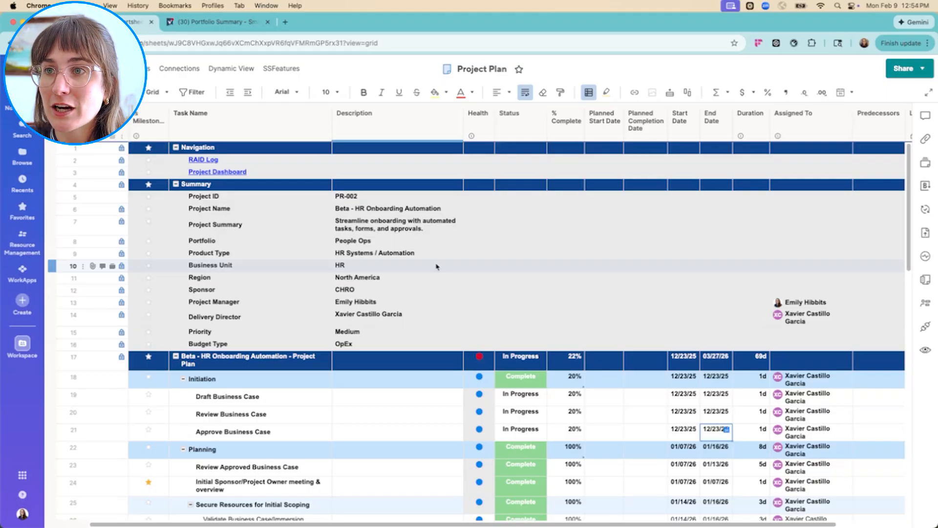
Return to the Portfolio Summary and rename Column4 to "% Complete", keeping the Text/Number type
left_click(215, 21)
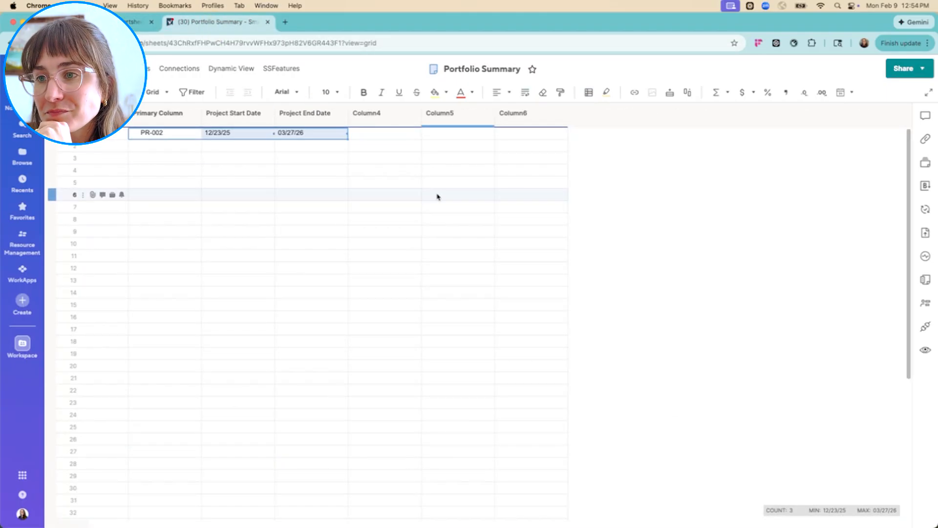
left_click(376, 133)
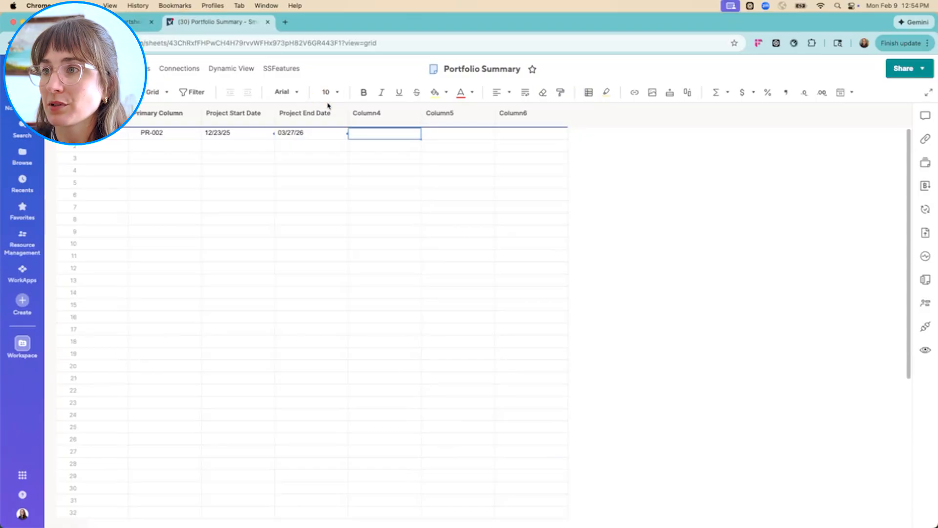
left_click(366, 113)
double_click(367, 112)
type("% Complete")
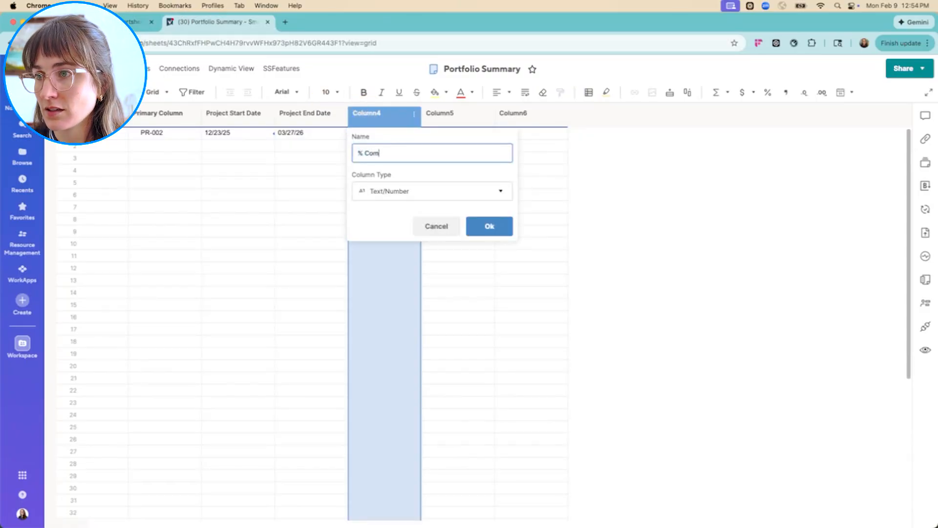
left_click(486, 225)
Start a cell link for PR-002's % Complete and choose the Project Plan in the PR-002 folder as the source
right_click(379, 133)
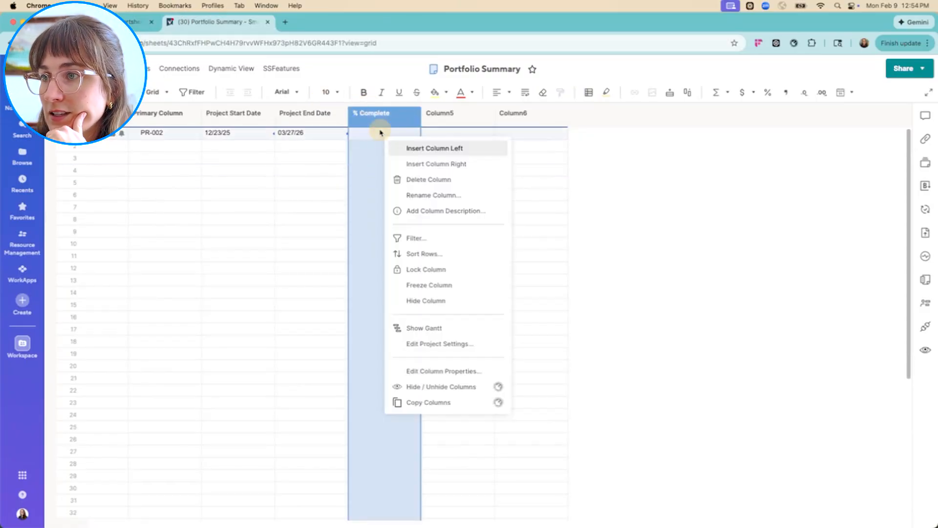
right_click(375, 133)
left_click(471, 359)
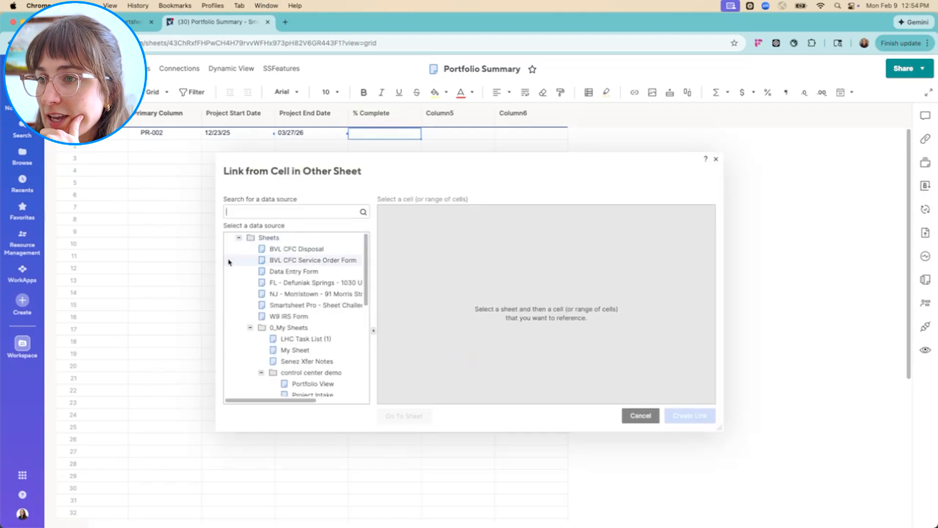
left_click(239, 238)
left_click(239, 339)
scroll(303, 342, "down", 5)
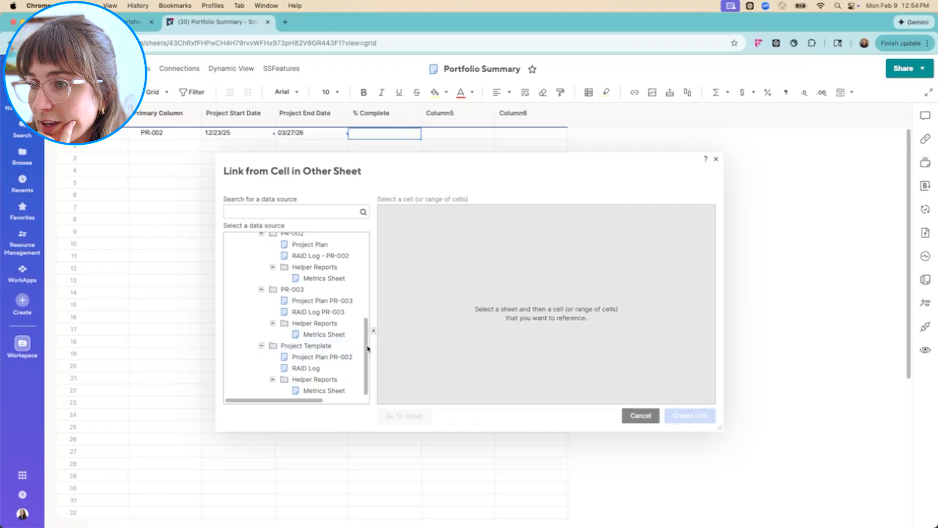
scroll(364, 345, "up", 2)
scroll(367, 340, "up", 1)
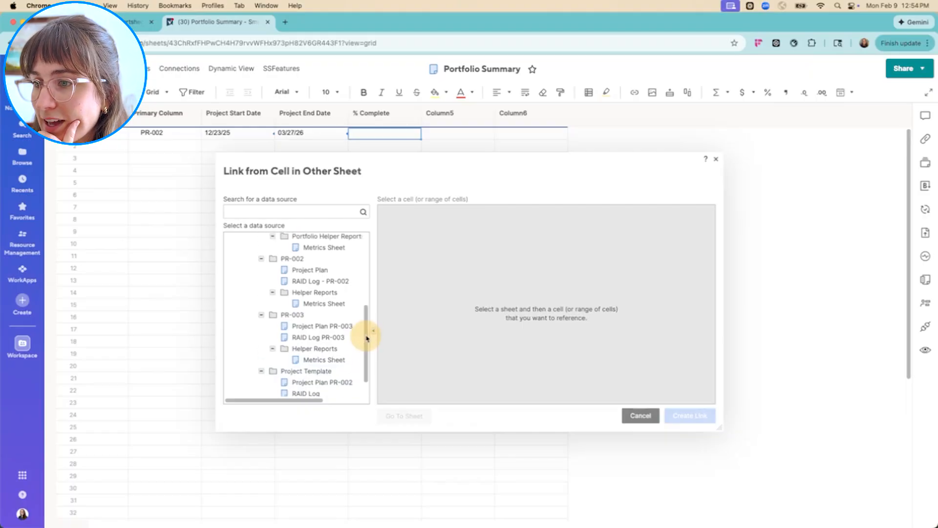
left_click(325, 272)
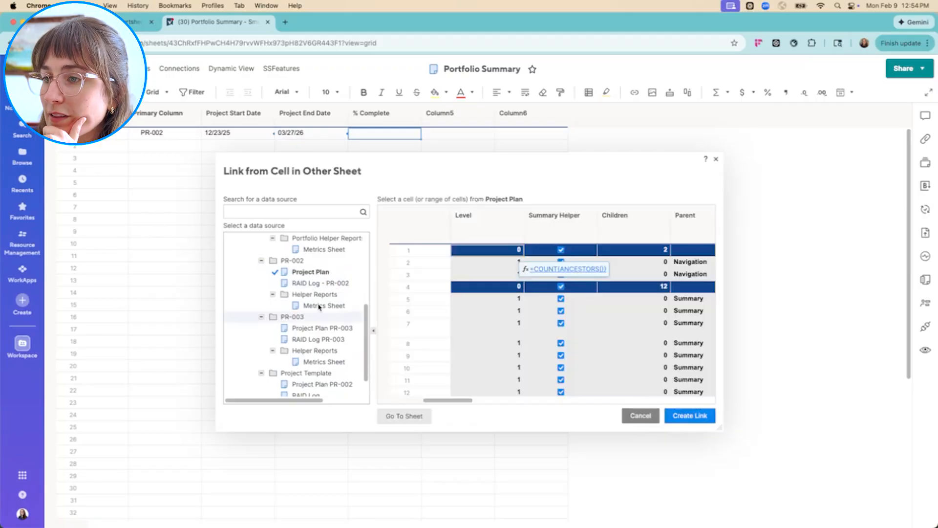
Link PR-002's % Complete to the % Complete cell in row 17 of the Project Plan, save, and reload the Portfolio Summary
left_click_drag(446, 400, 696, 389)
left_click(563, 229)
scroll(567, 322, "down", 5)
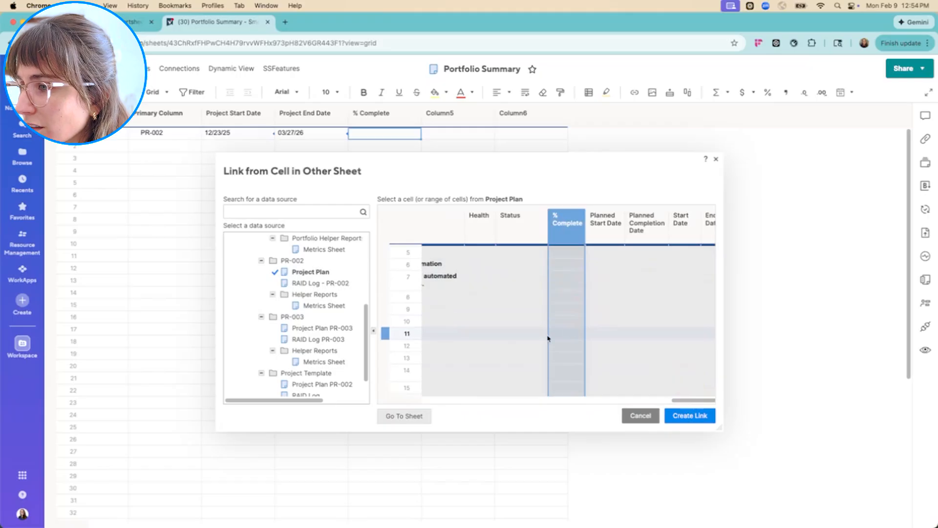
left_click(572, 293)
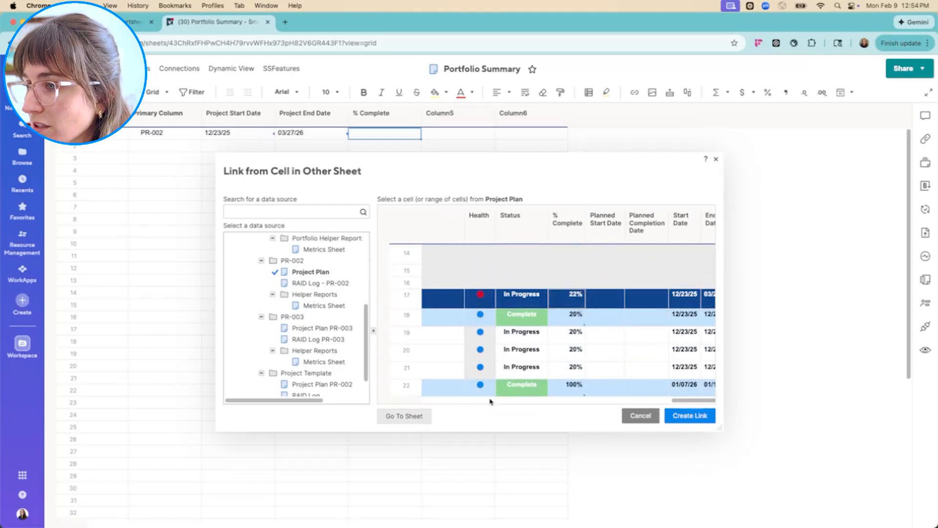
left_click(682, 415)
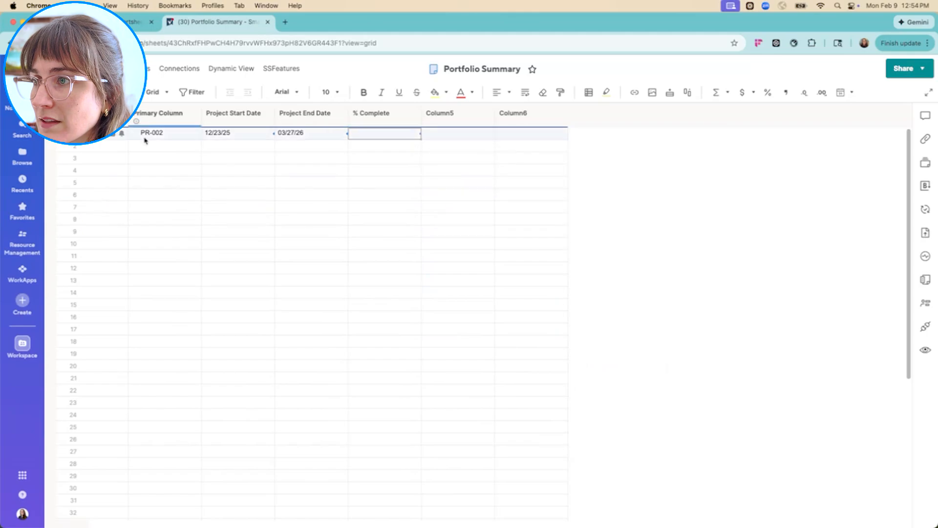
left_click(62, 92)
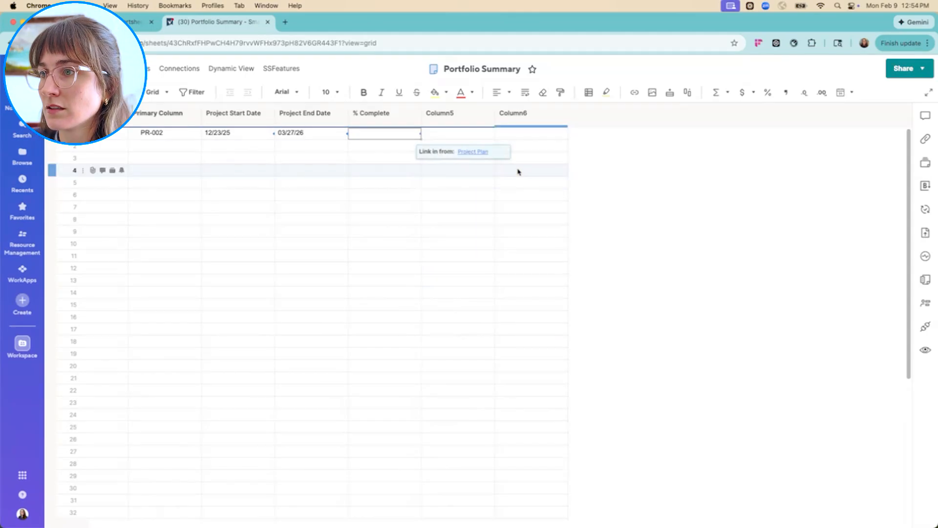
left_click(49, 43)
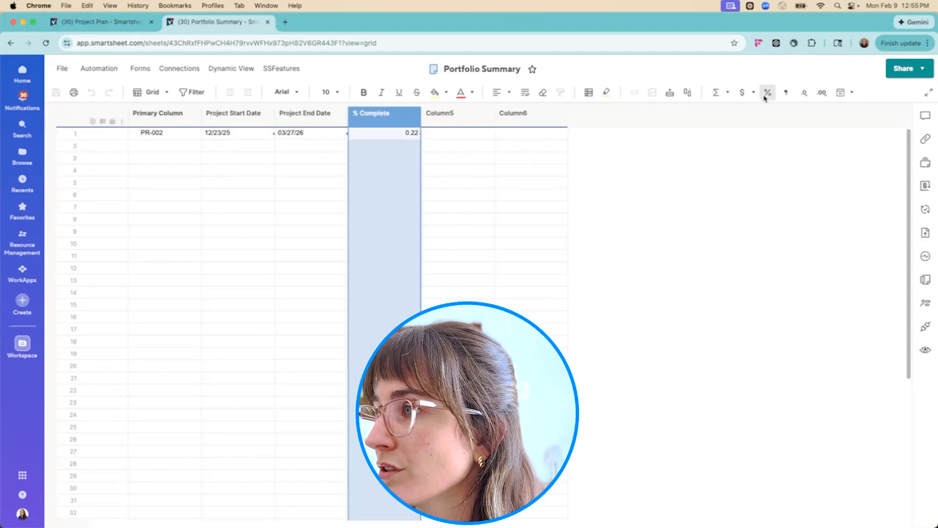
Format PR-002's linked % Complete value as a percentage and save the Portfolio Summary
left_click(766, 92)
left_click(719, 200)
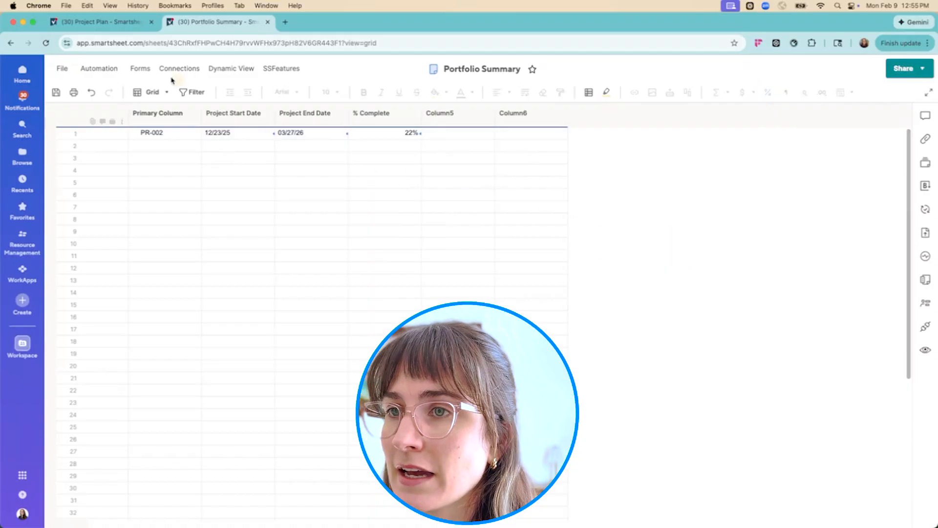
left_click(57, 92)
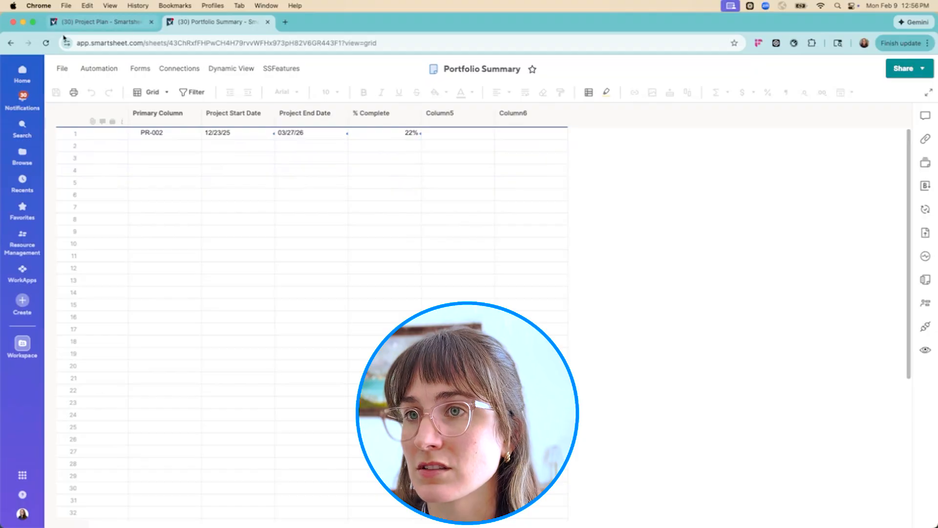
Return to the containing folder and open the Portfolio Dashboard
left_click(11, 43)
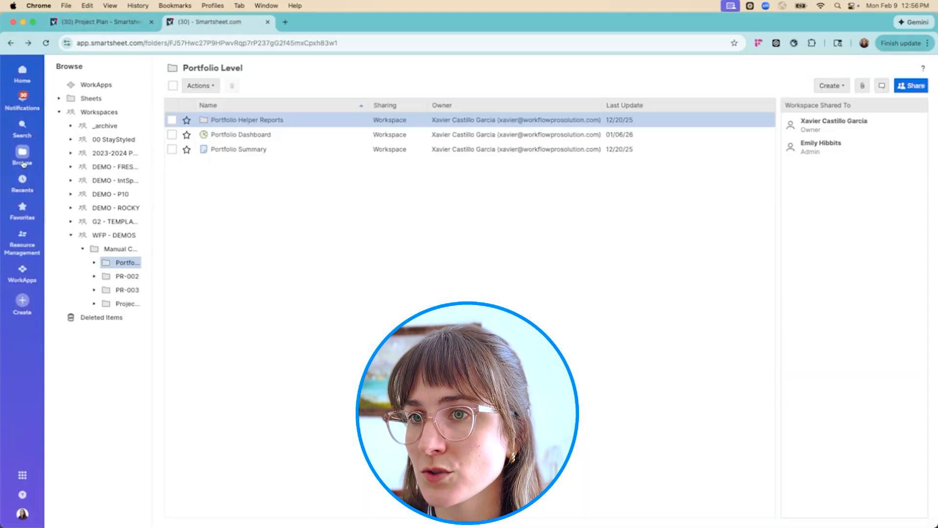
left_click(240, 135)
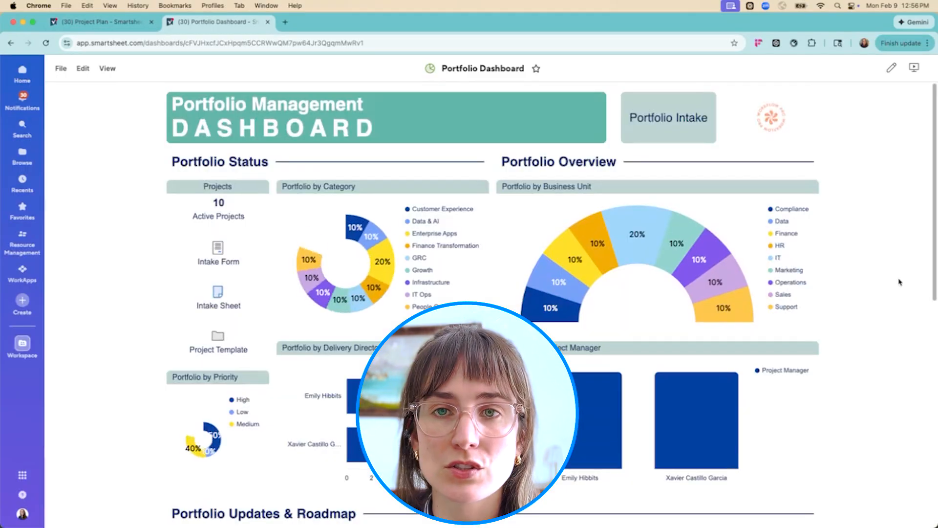